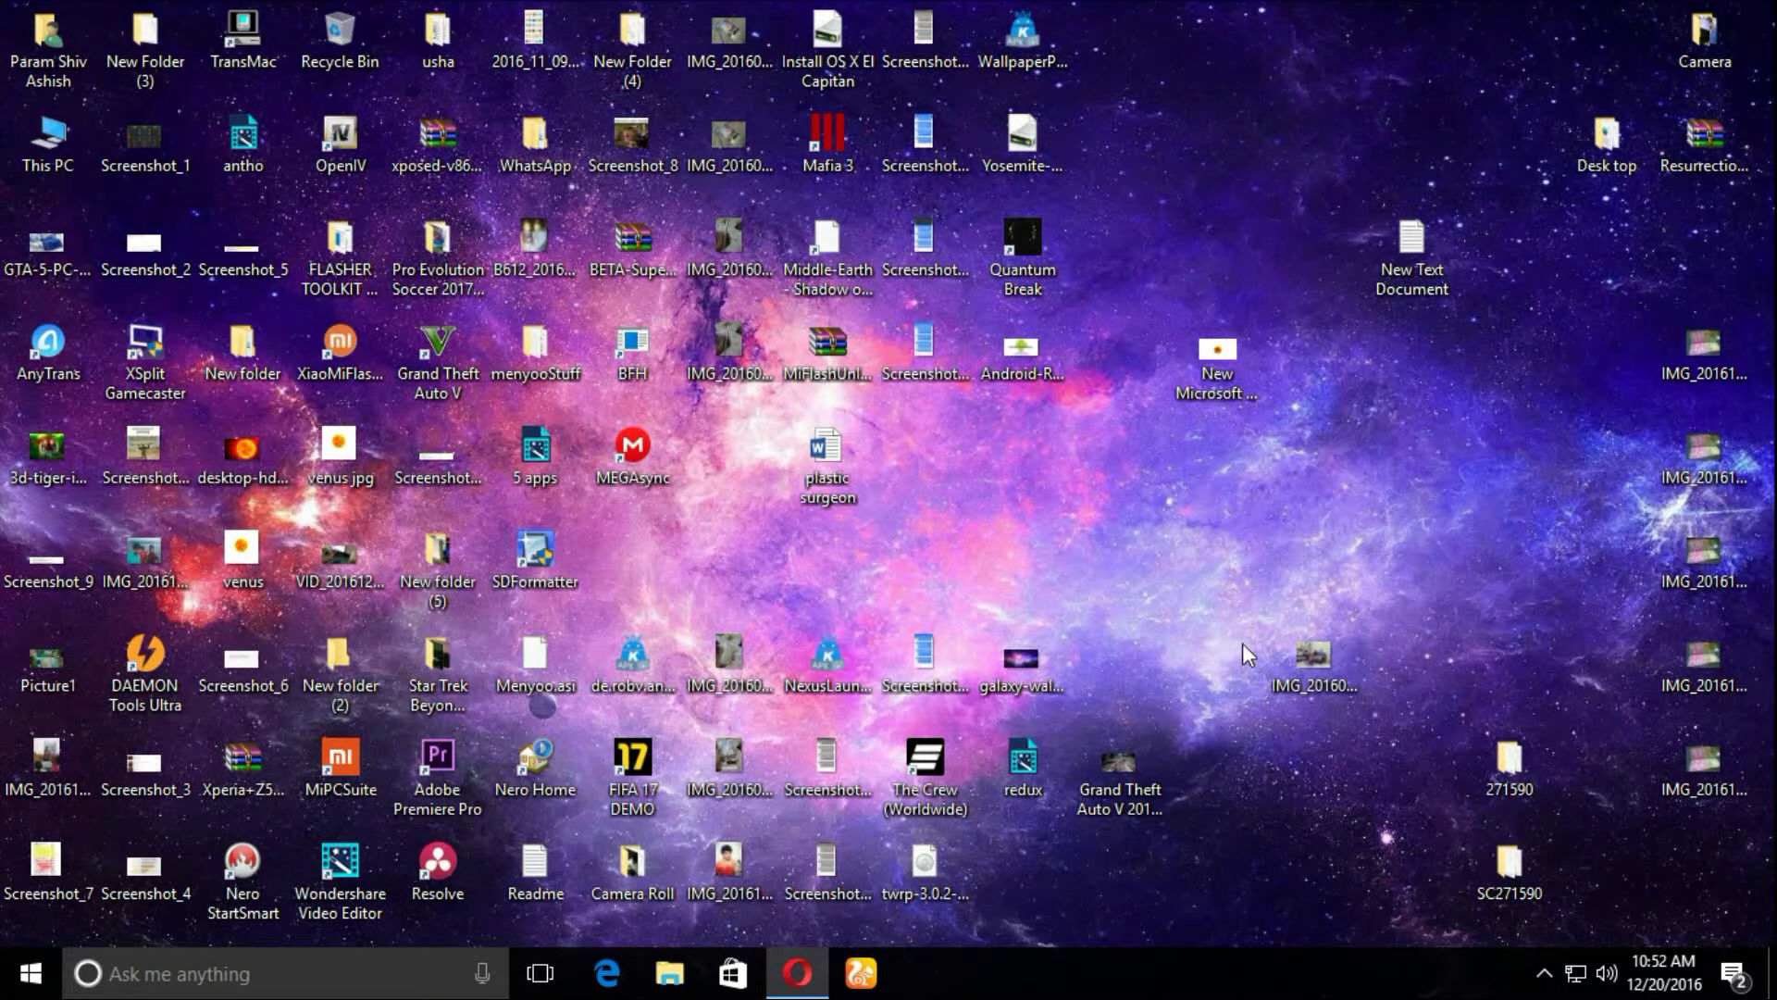
- Restore Opera and browse the XDA Camera NX thread
{"action": "left_click", "coordinate": [798, 972]}
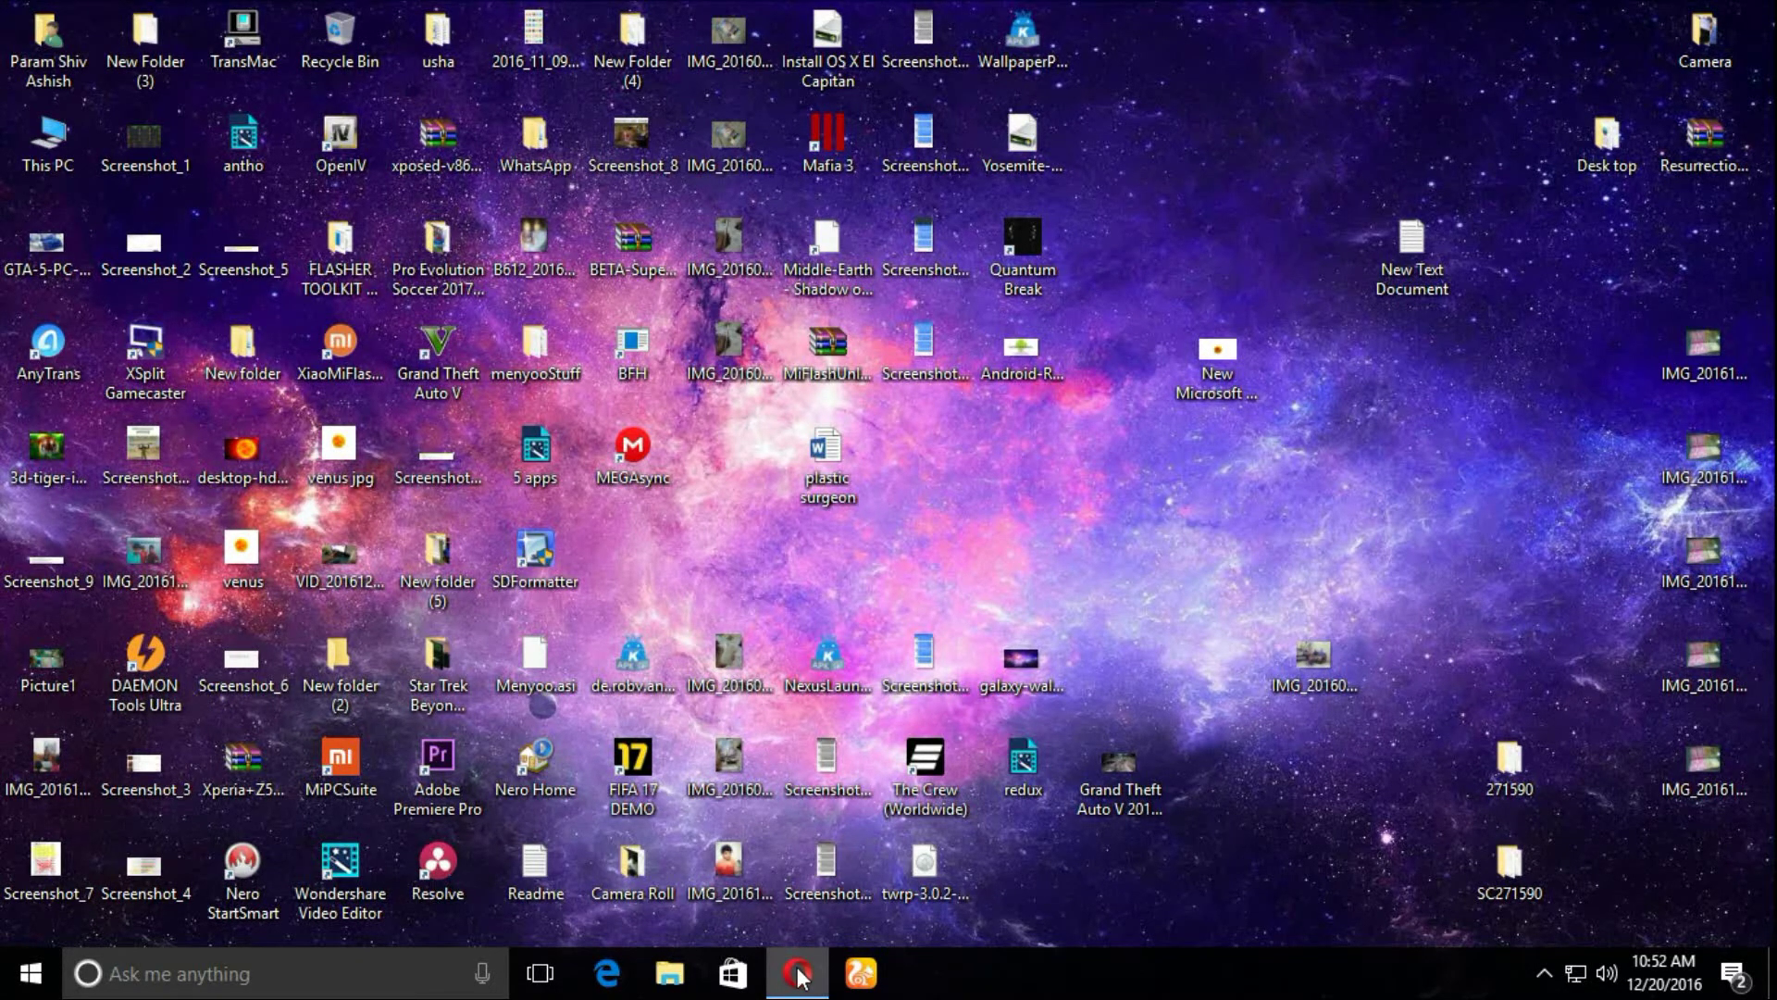
{"action": "scroll", "coordinate": [1775, 320], "scroll_direction": "down", "scroll_amount": 5}
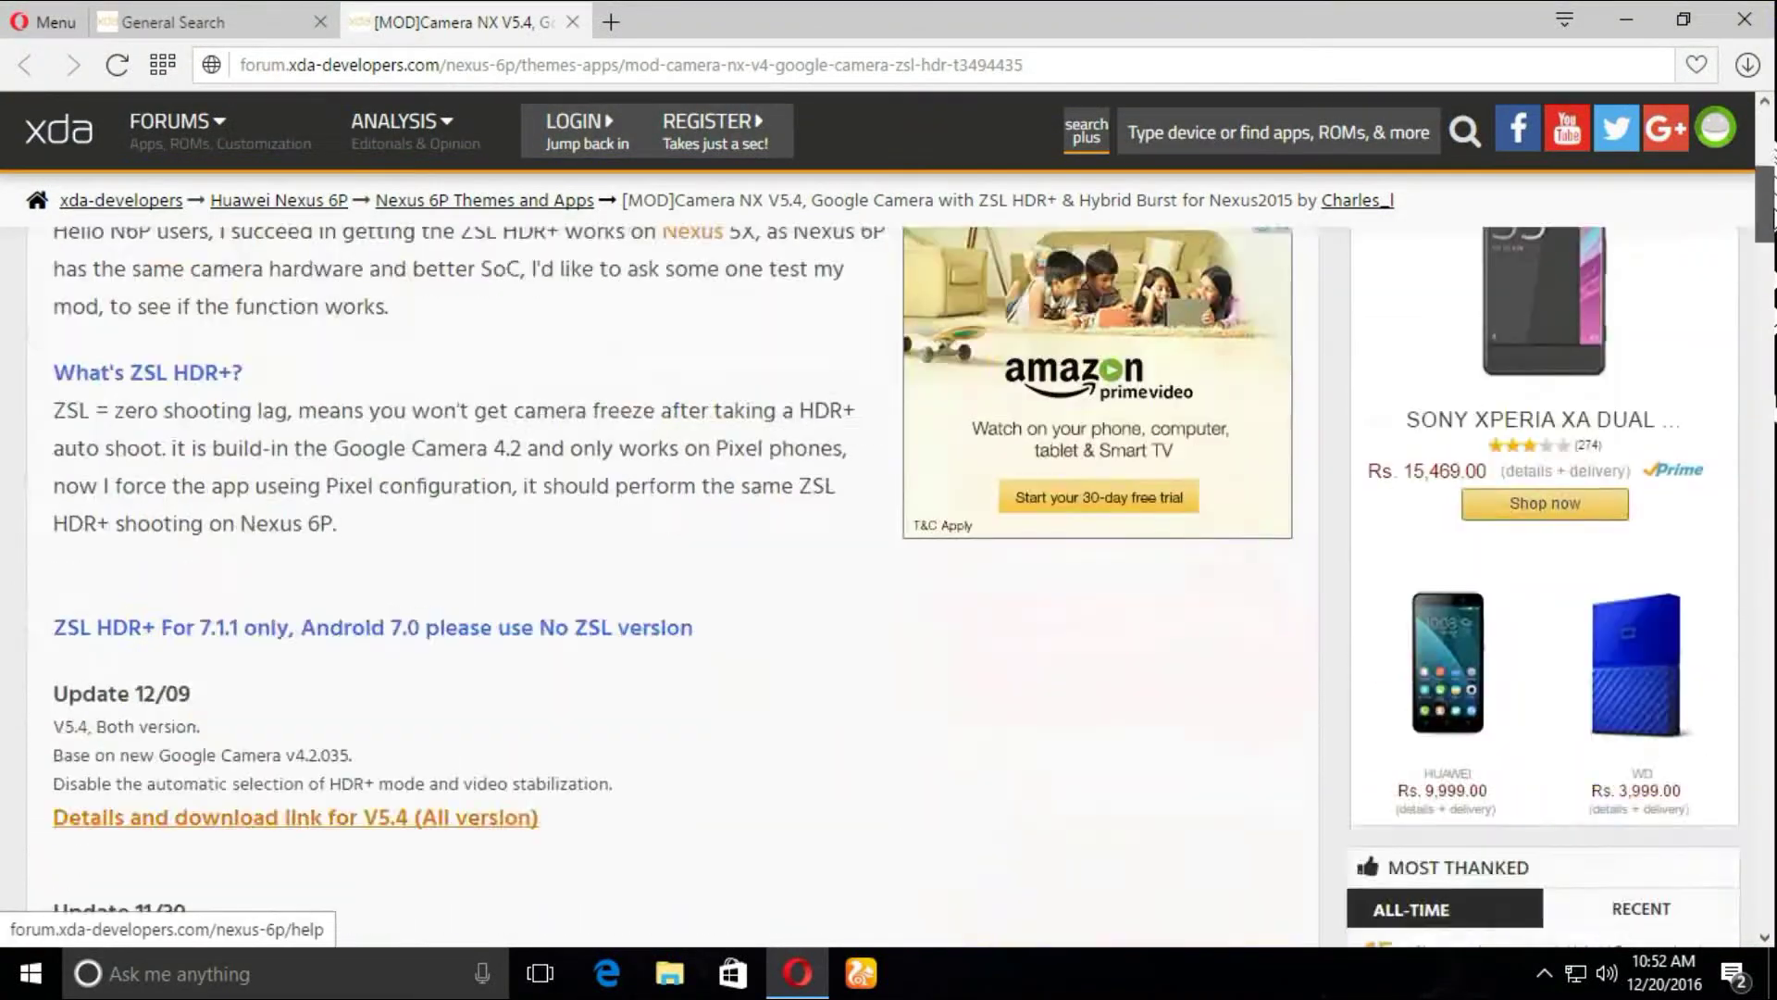
{"action": "scroll", "coordinate": [1774, 315], "scroll_direction": "up", "scroll_amount": 2}
{"action": "scroll", "coordinate": [1774, 301], "scroll_direction": "up", "scroll_amount": 3}
{"action": "scroll", "coordinate": [1775, 300], "scroll_direction": "down", "scroll_amount": 6}
{"action": "scroll", "coordinate": [1775, 301], "scroll_direction": "down", "scroll_amount": 6}
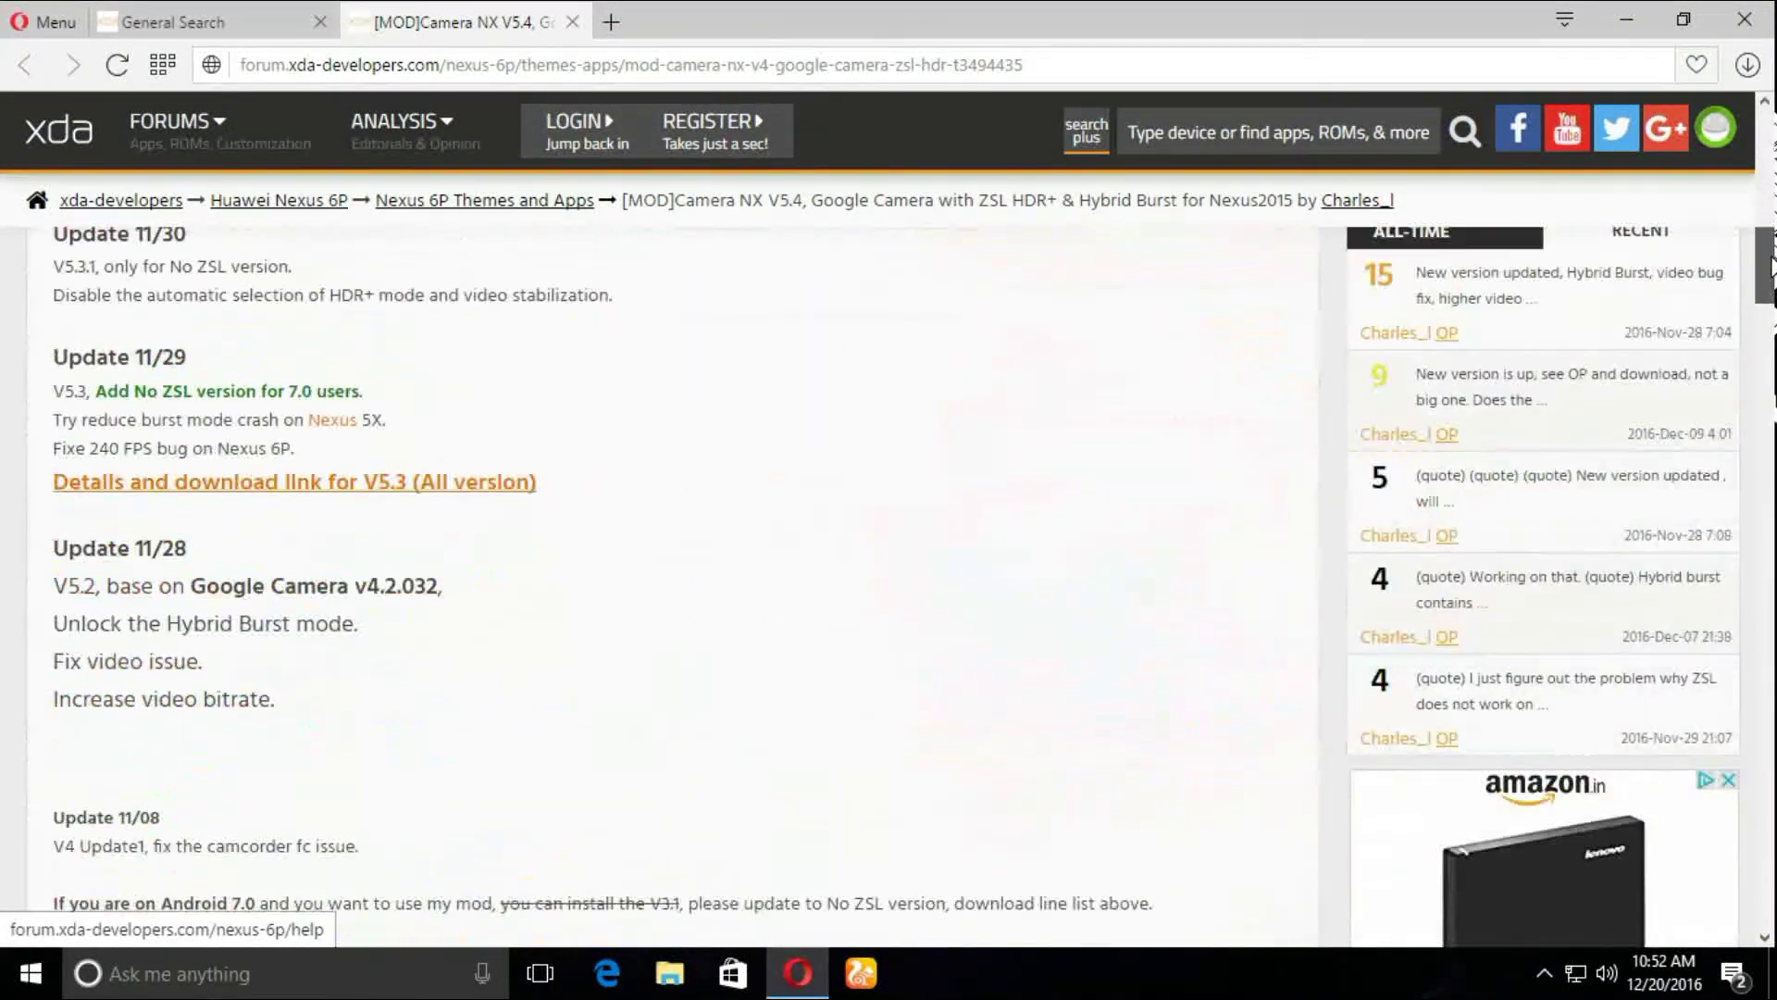
{"action": "scroll", "coordinate": [1775, 301], "scroll_direction": "up", "scroll_amount": 5}
{"action": "scroll", "coordinate": [1774, 301], "scroll_direction": "up", "scroll_amount": 3}
{"action": "scroll", "coordinate": [810, 472], "scroll_direction": "up", "scroll_amount": 2}
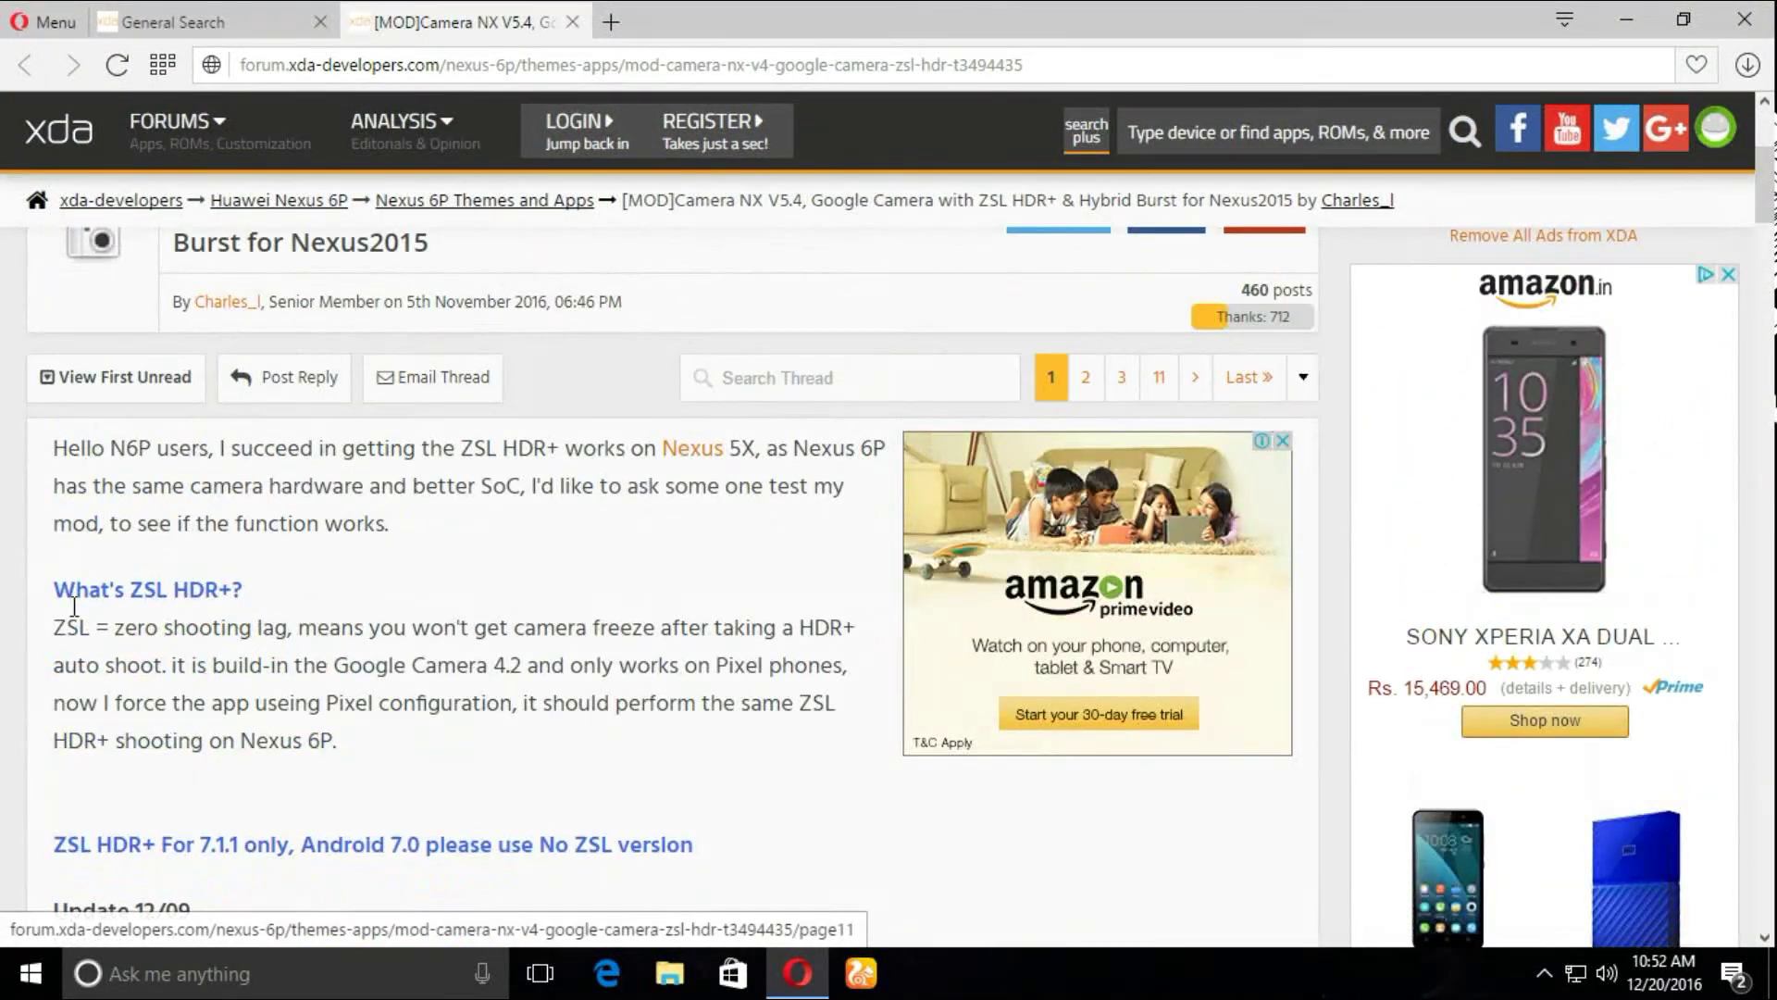
- Scroll the thread to the Update 11/29 notes with the V5.3 details link
{"action": "scroll", "coordinate": [314, 873], "scroll_direction": "down", "scroll_amount": 2}
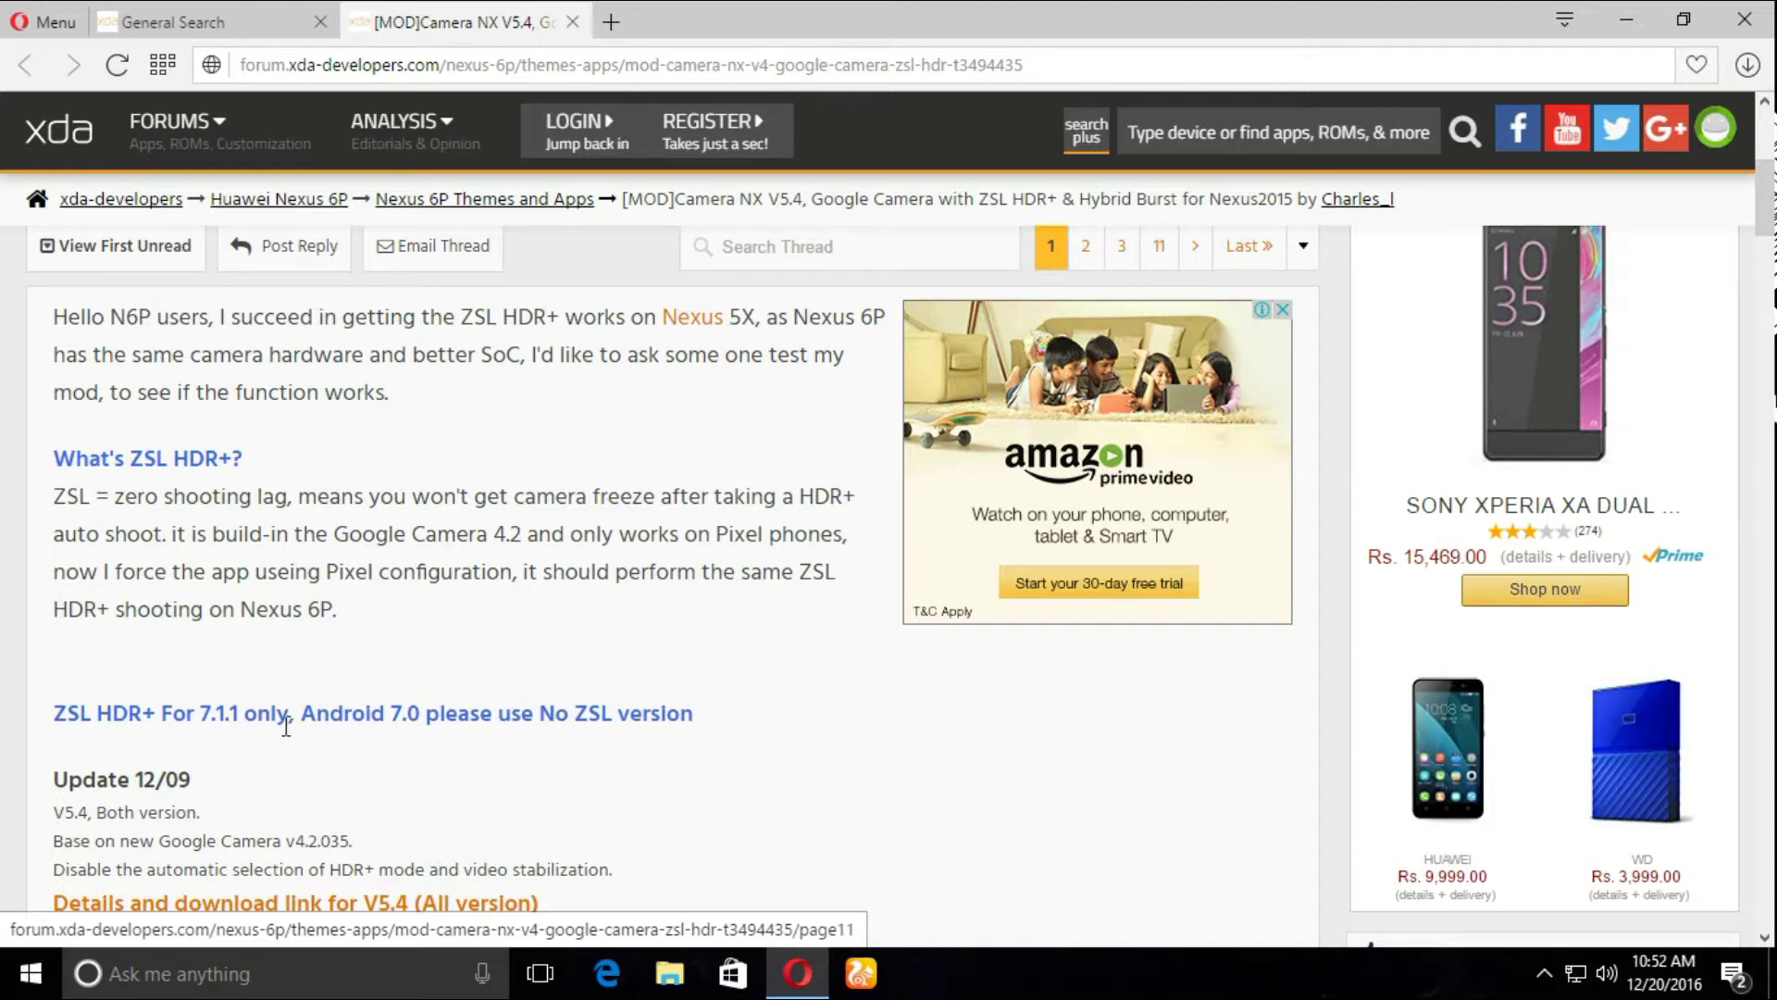
{"action": "scroll", "coordinate": [474, 748], "scroll_direction": "down", "scroll_amount": 2}
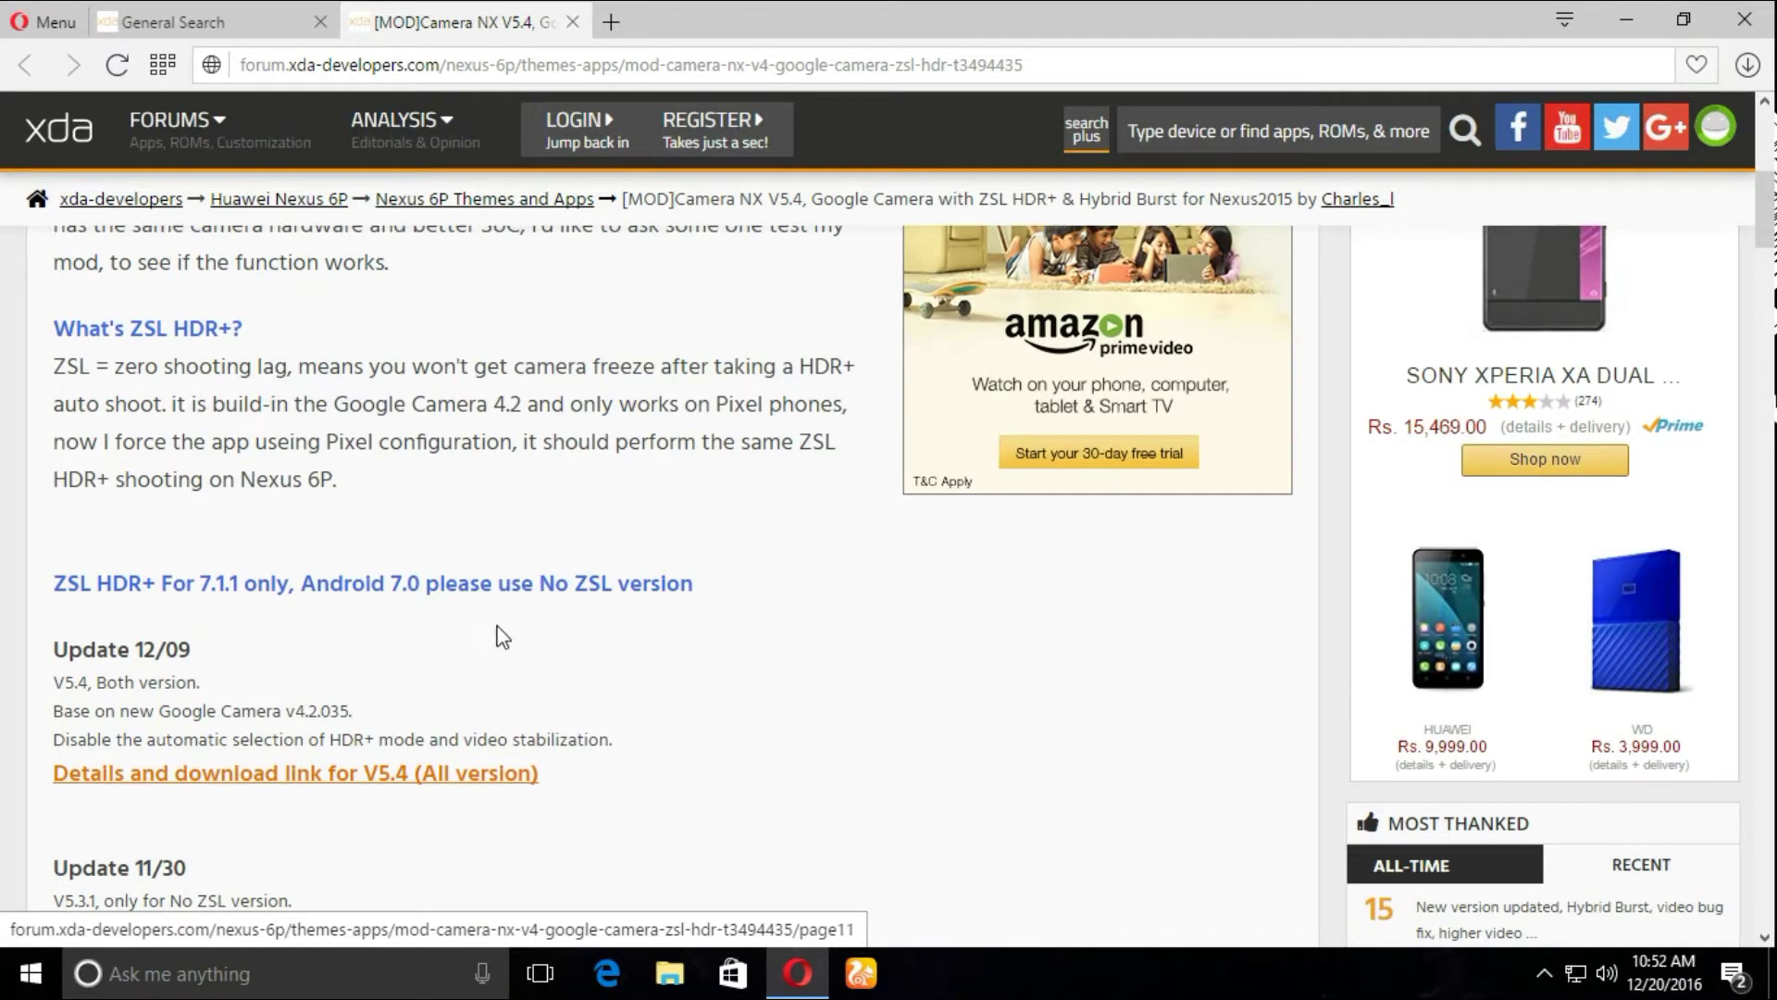
{"action": "scroll", "coordinate": [495, 645], "scroll_direction": "down", "scroll_amount": 5}
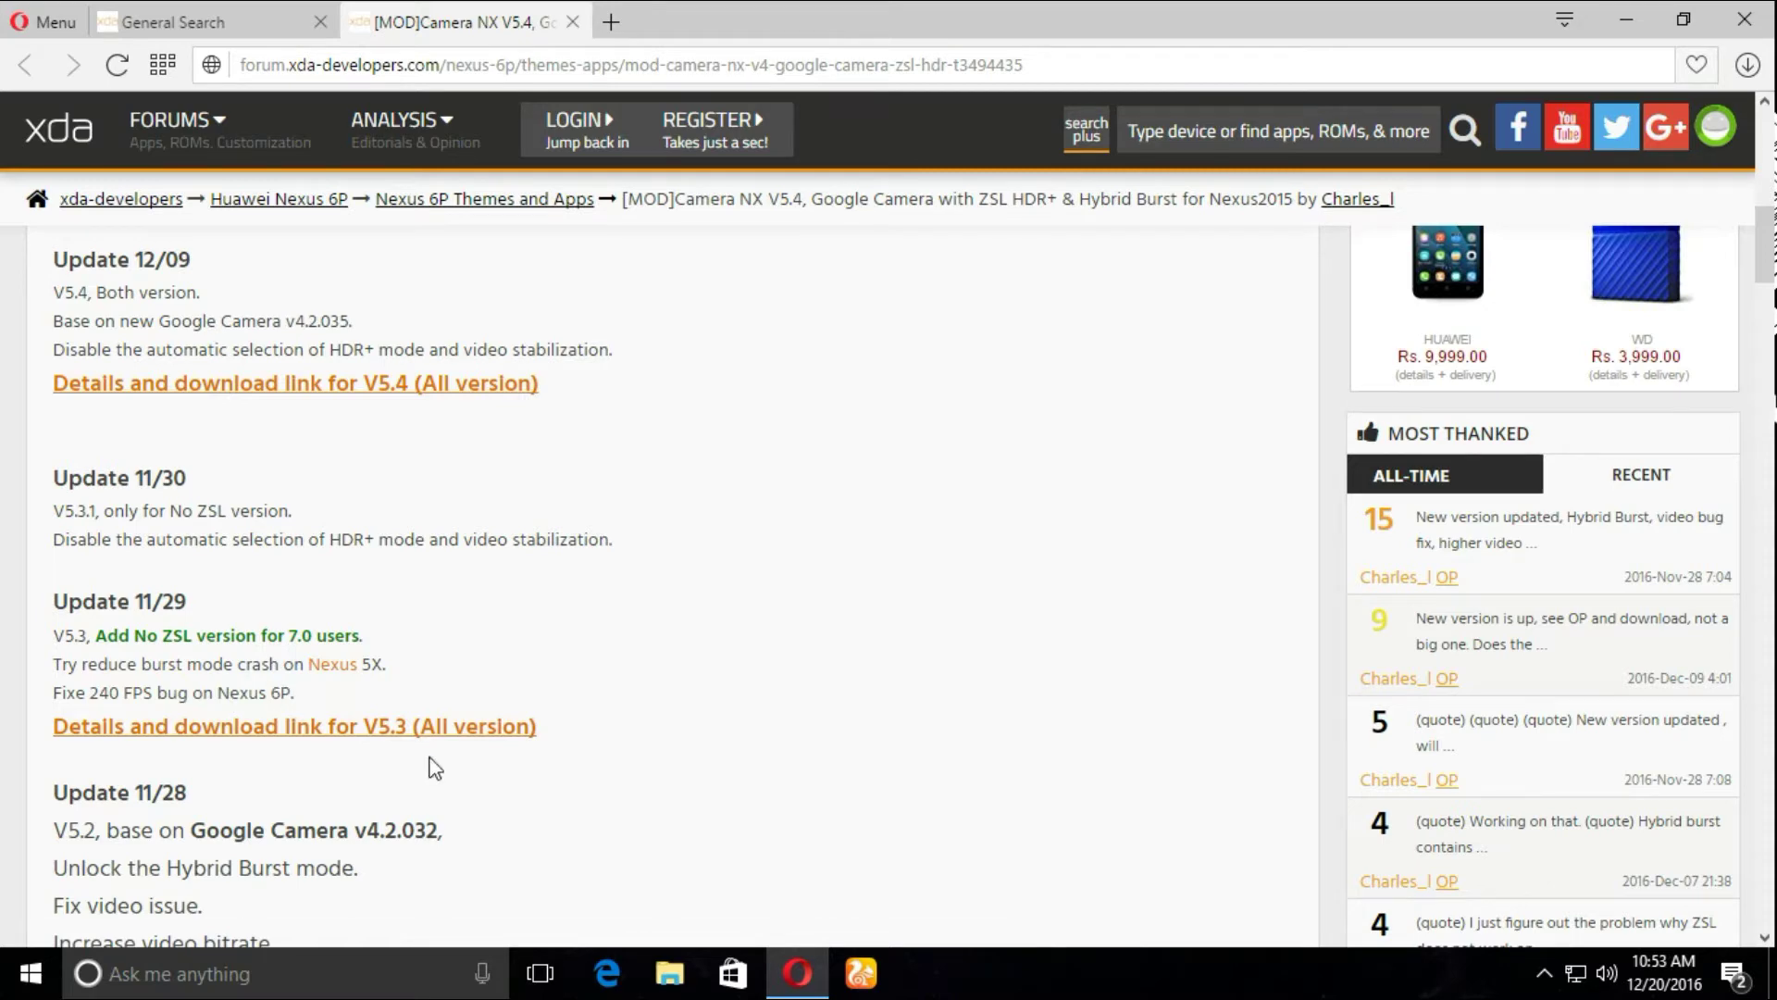
{"action": "left_click", "coordinate": [1774, 369]}
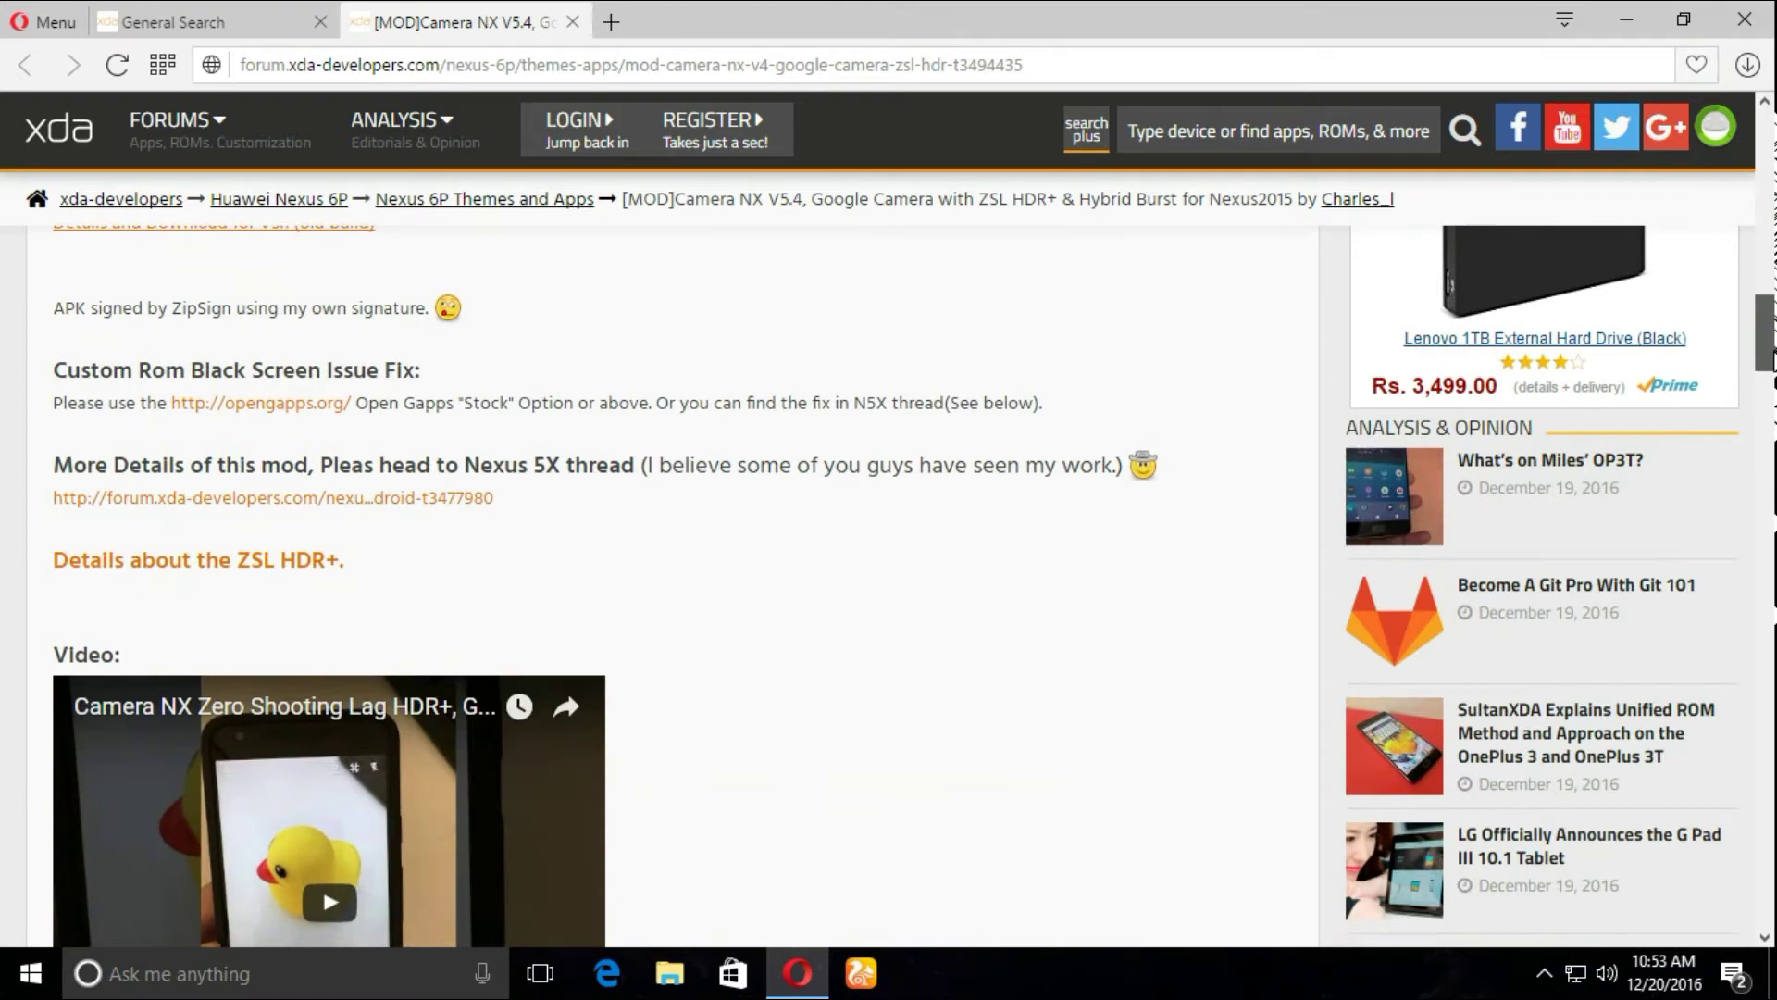
{"action": "left_click_drag", "start_coordinate": [1774, 361], "coordinate": [1774, 315]}
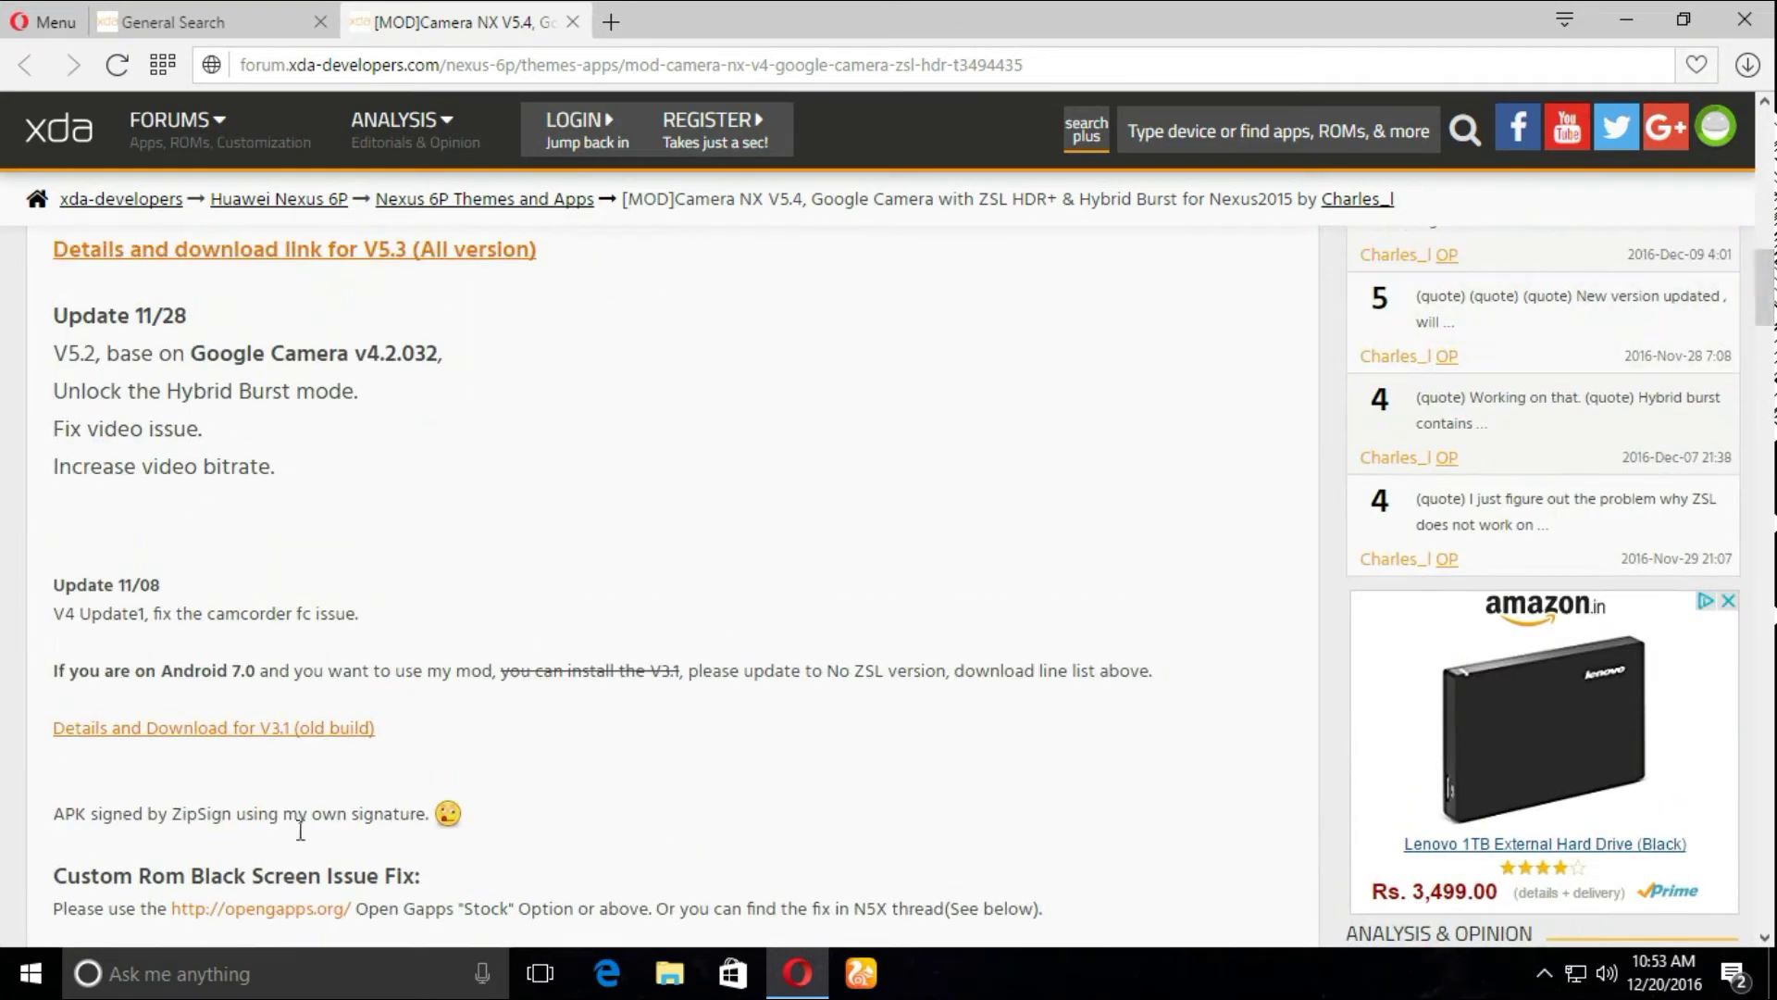
{"action": "scroll", "coordinate": [204, 768], "scroll_direction": "up", "scroll_amount": 3}
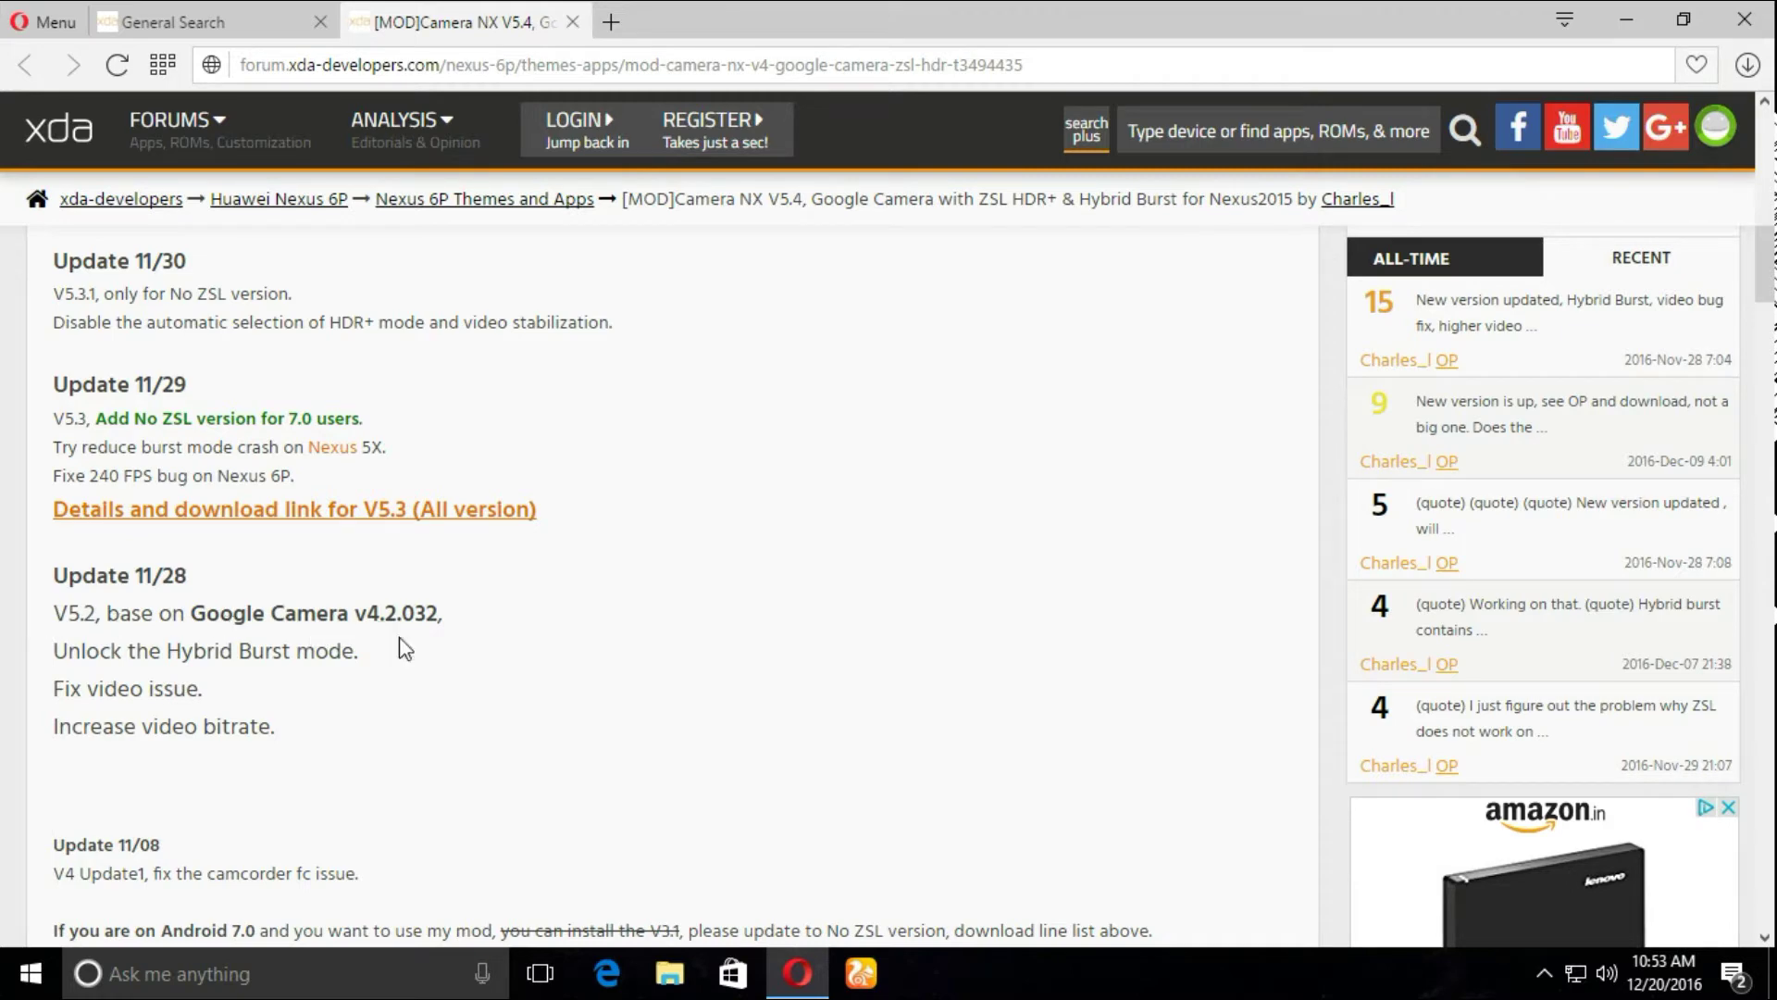
{"action": "scroll", "coordinate": [264, 666], "scroll_direction": "up", "scroll_amount": 4}
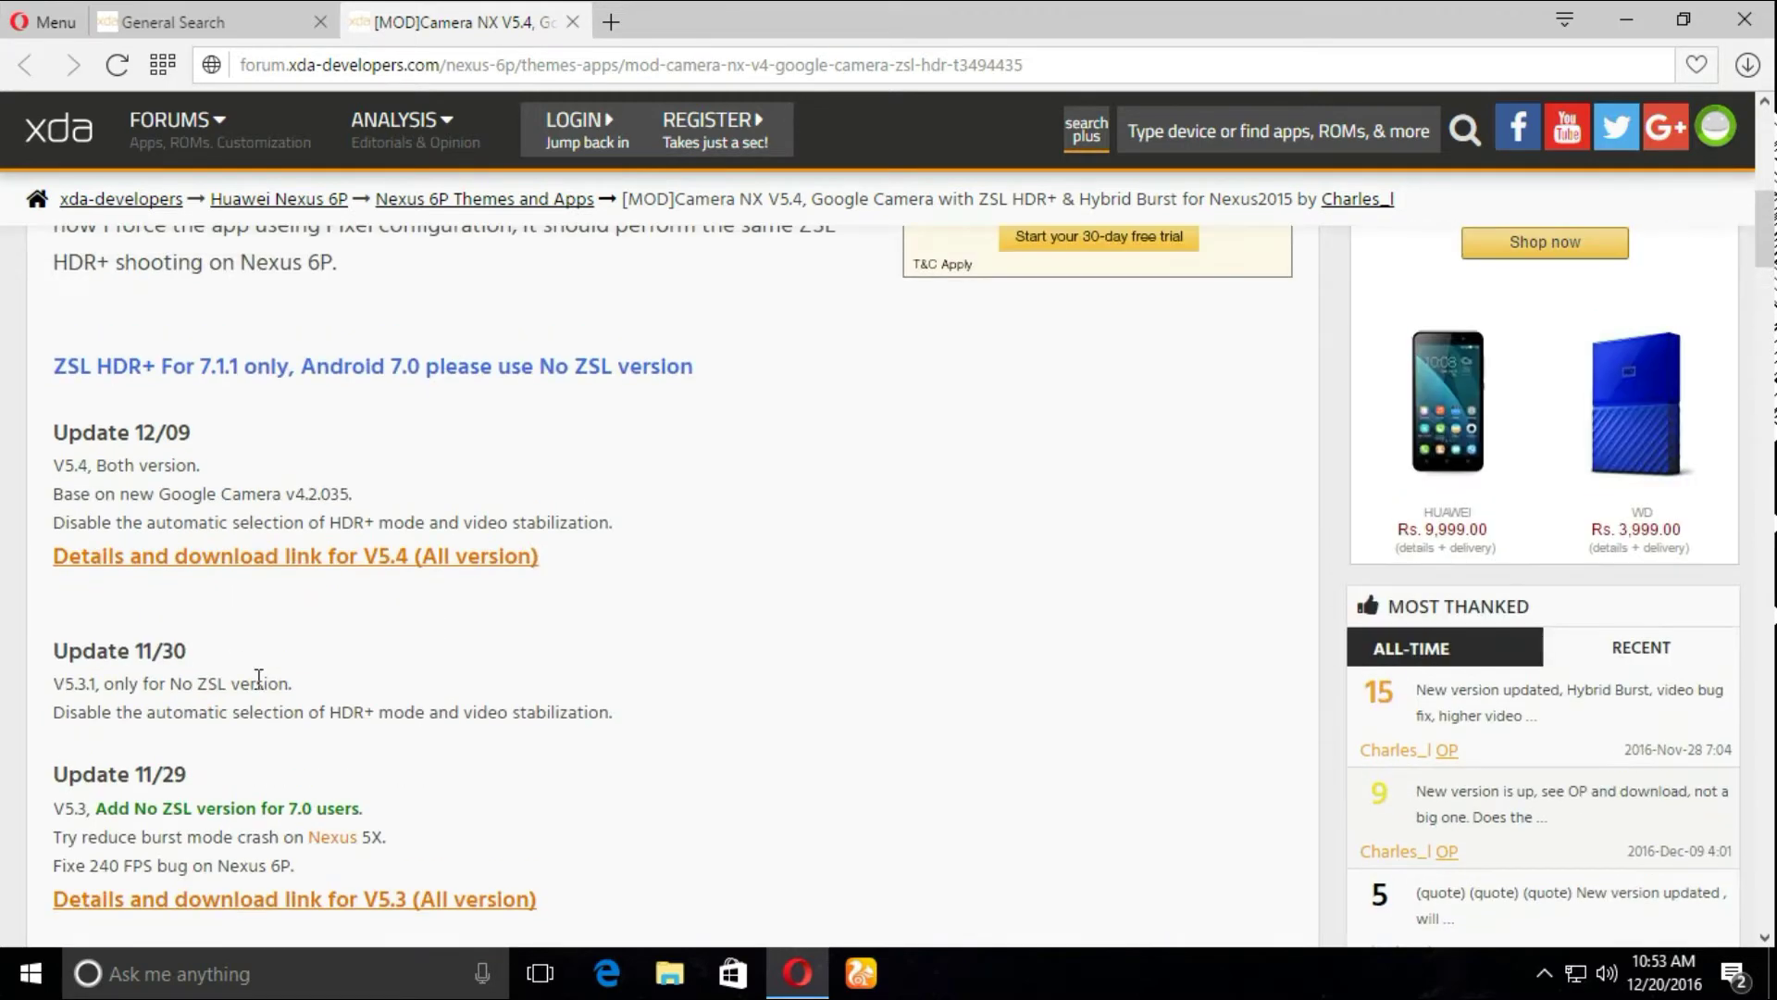
{"action": "scroll", "coordinate": [262, 675], "scroll_direction": "down", "scroll_amount": 2}
{"action": "scroll", "coordinate": [174, 667], "scroll_direction": "down", "scroll_amount": 1}
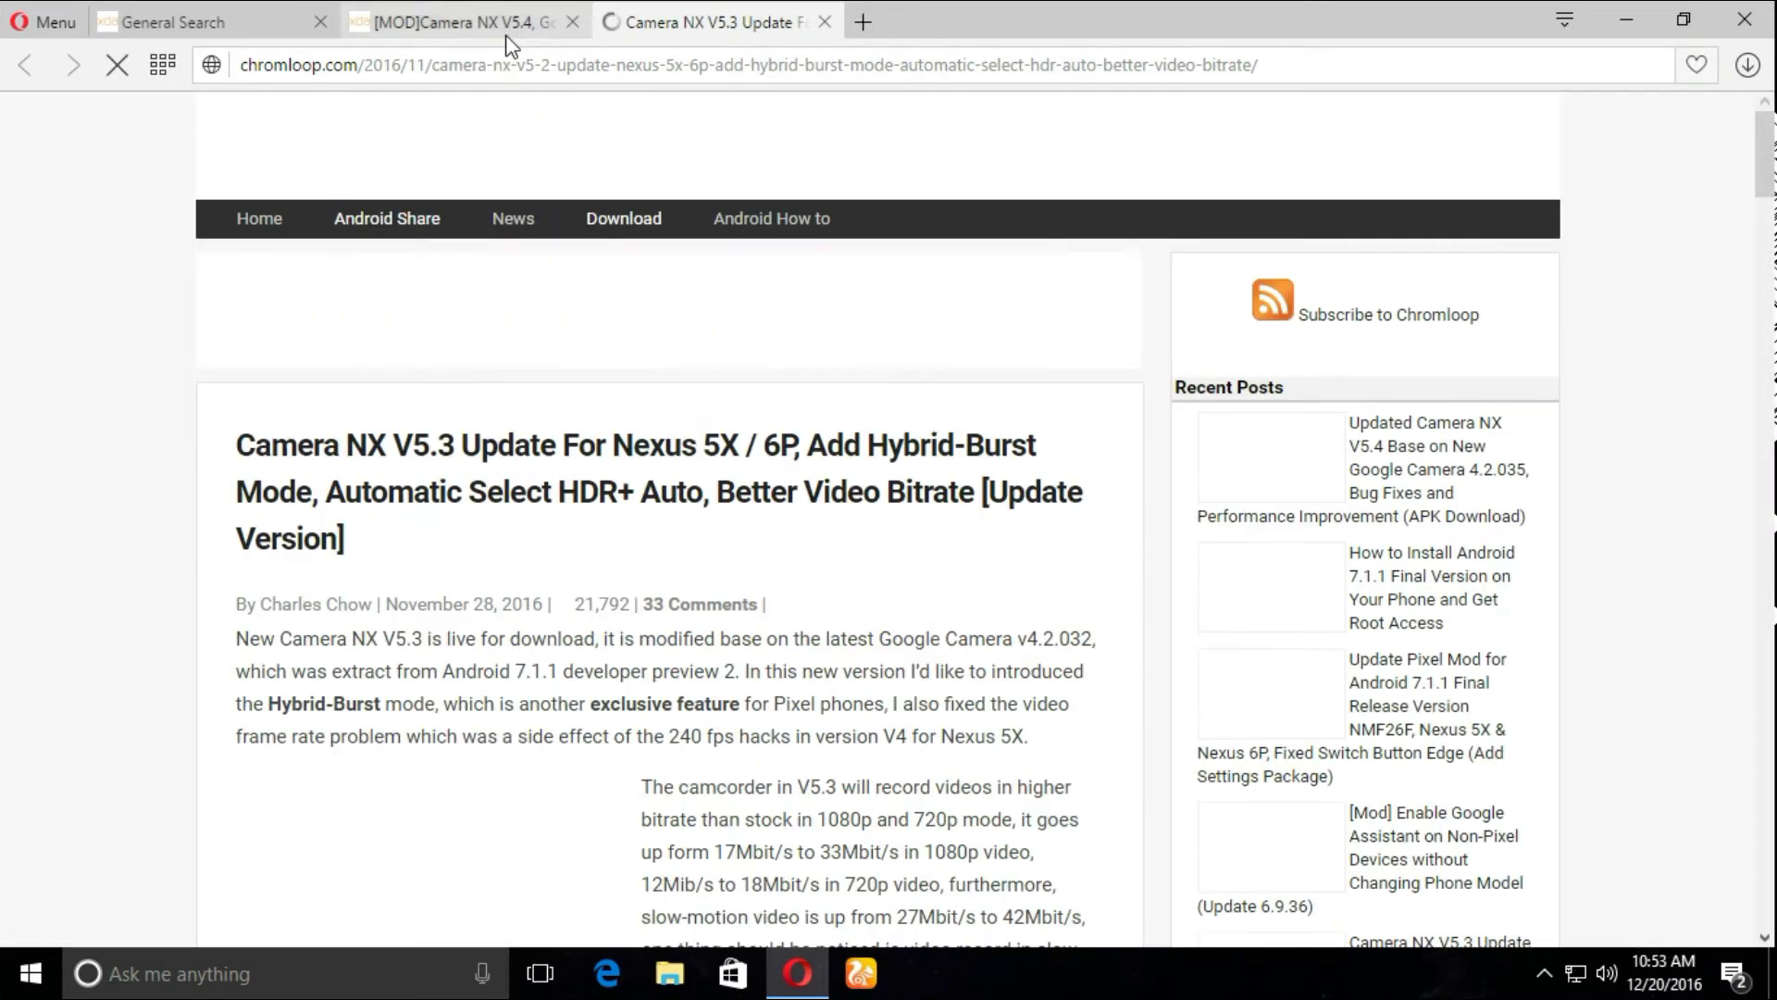
- Scroll the Chromloop article to its Download link section and open the V5.3 Google Drive link
{"action": "scroll", "coordinate": [552, 605], "scroll_direction": "down", "scroll_amount": 5}
{"action": "scroll", "coordinate": [551, 605], "scroll_direction": "down", "scroll_amount": 5}
{"action": "scroll", "coordinate": [552, 605], "scroll_direction": "down", "scroll_amount": 5}
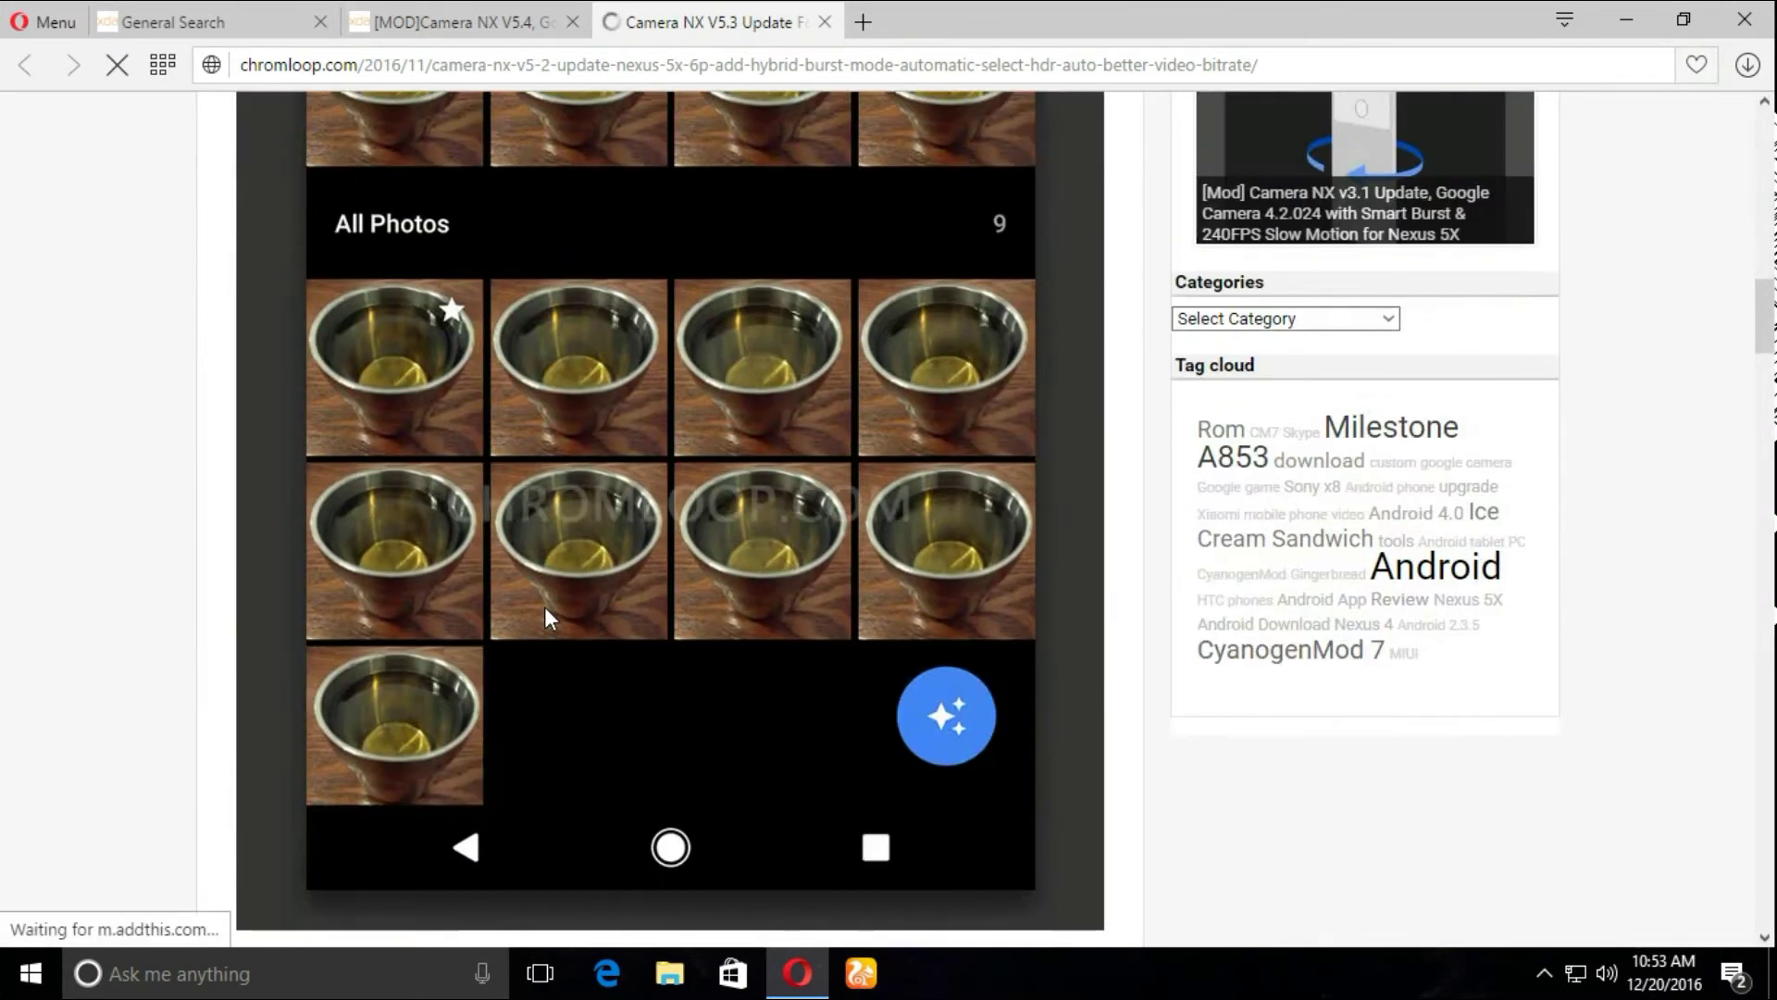
{"action": "scroll", "coordinate": [551, 605], "scroll_direction": "down", "scroll_amount": 5}
{"action": "scroll", "coordinate": [548, 620], "scroll_direction": "down", "scroll_amount": 5}
{"action": "scroll", "coordinate": [548, 616], "scroll_direction": "down", "scroll_amount": 3}
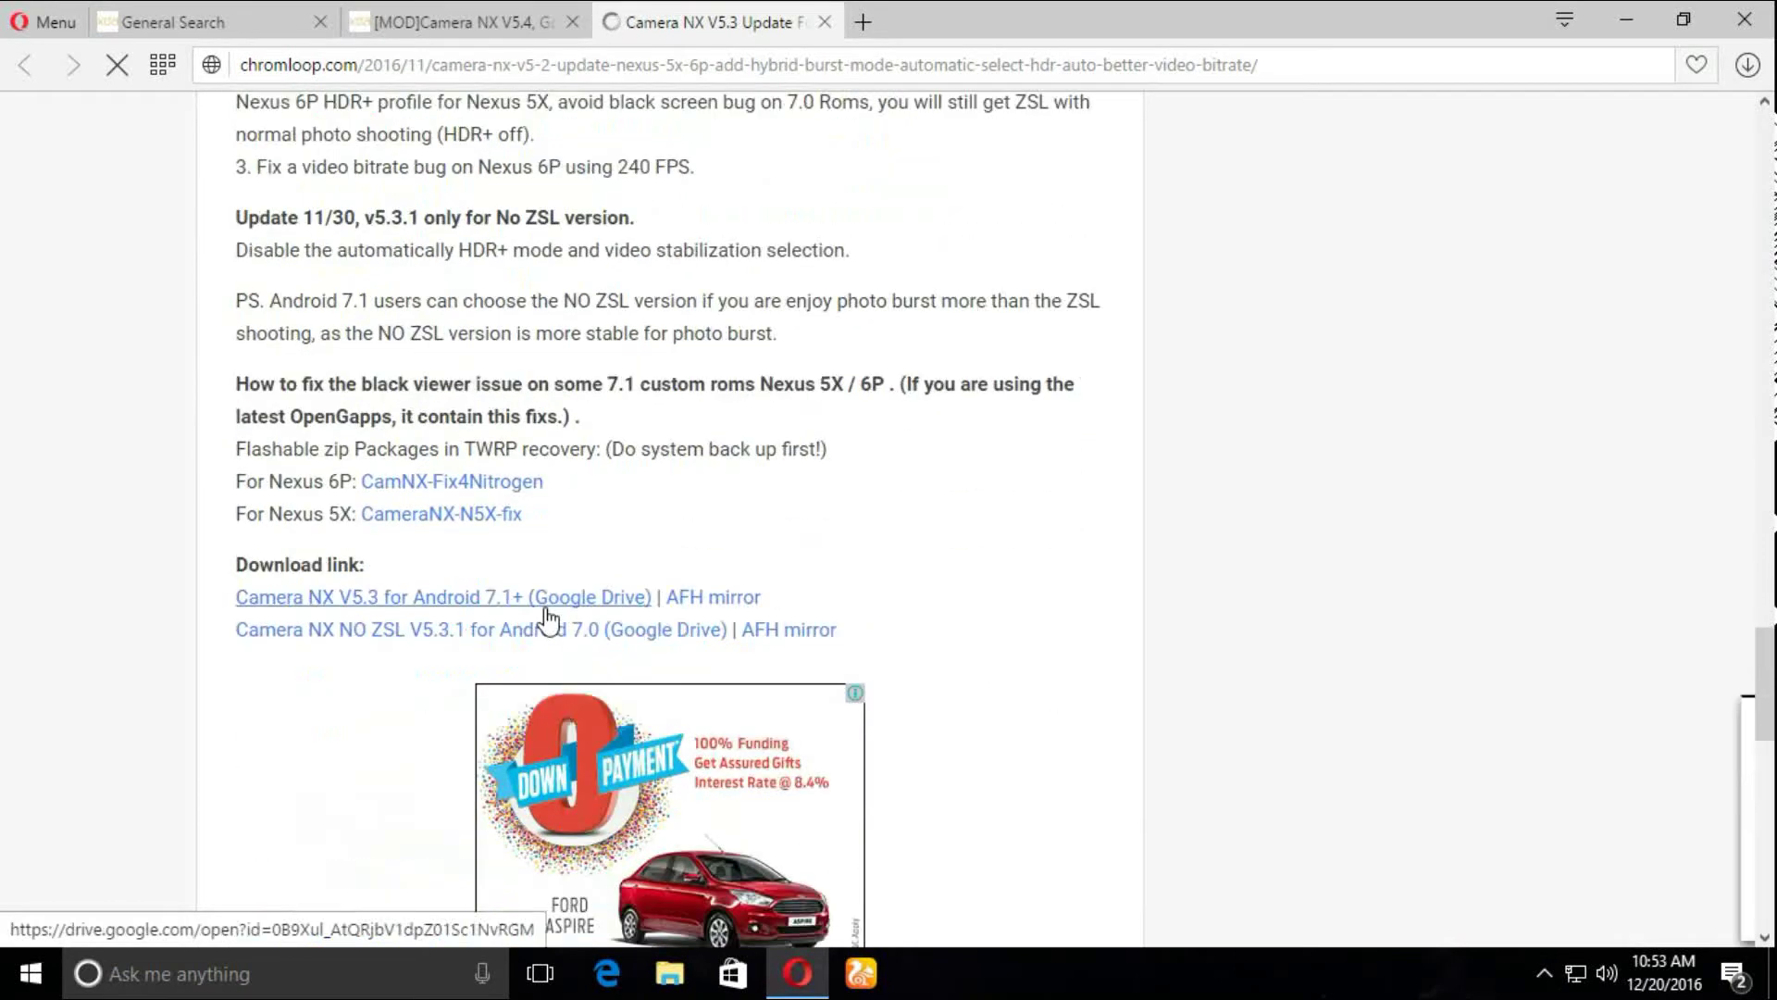
{"action": "left_click", "coordinate": [384, 528]}
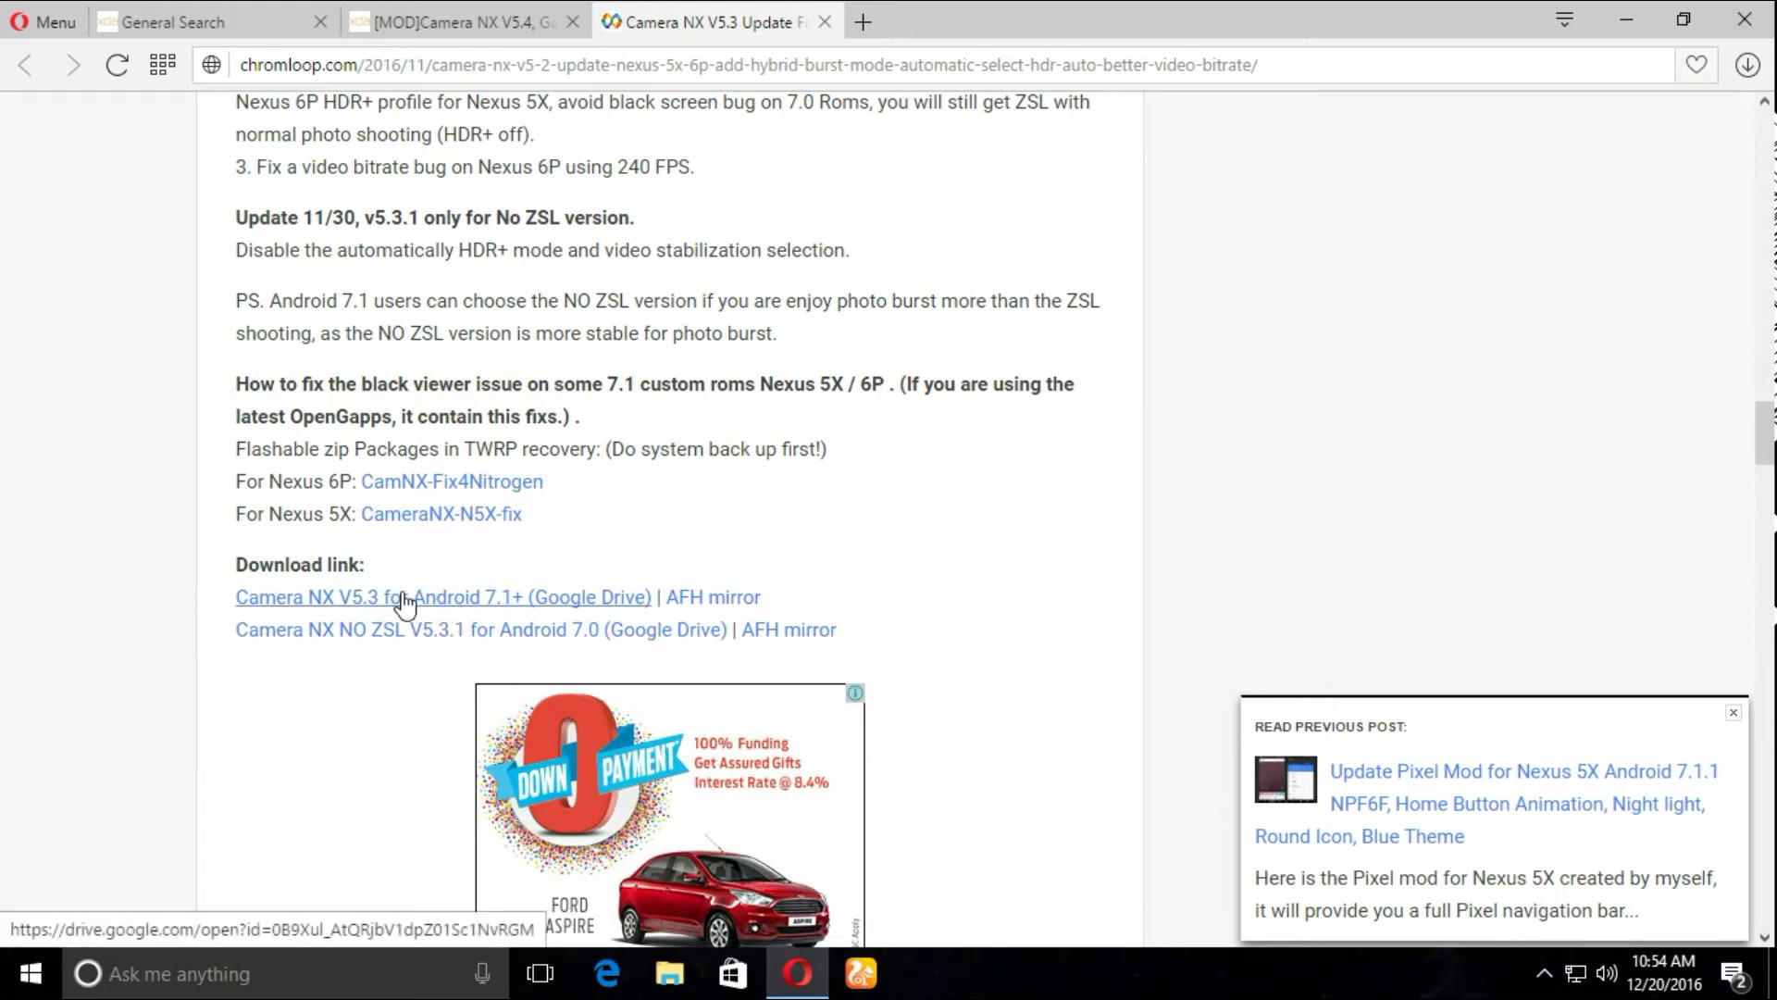
{"action": "left_click", "coordinate": [426, 608]}
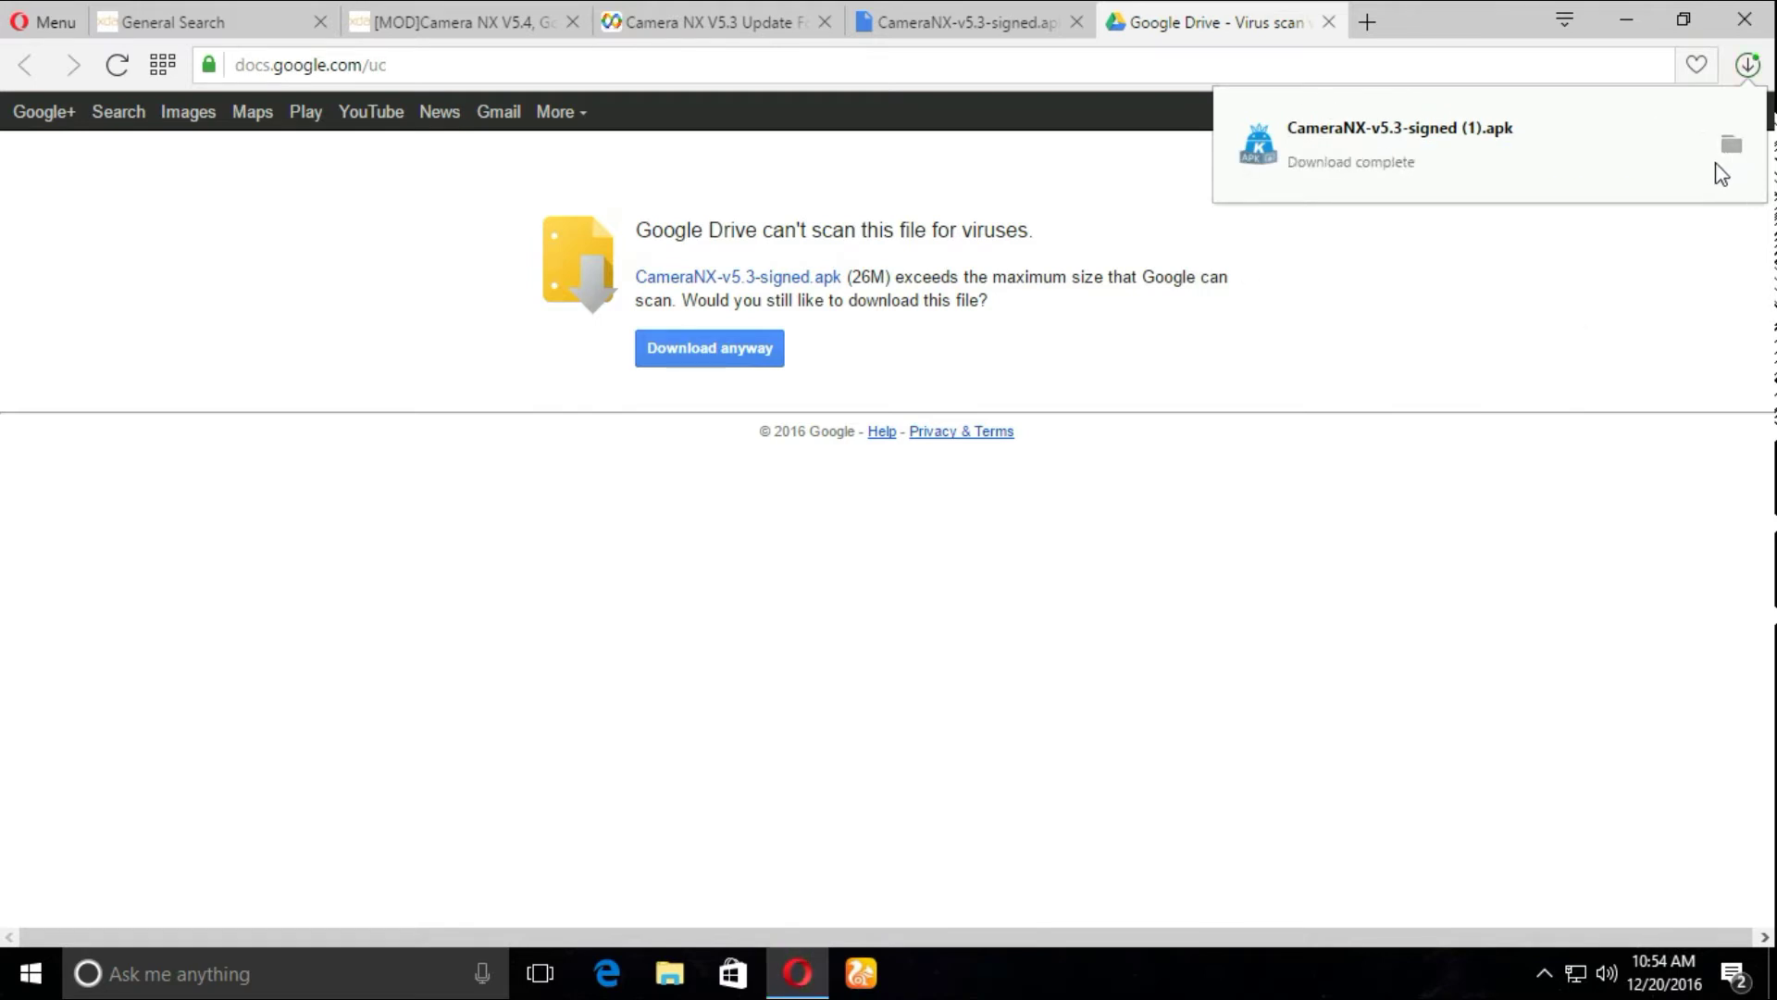
- Show the downloaded CameraNX-v5.3-signed APK in its Downloads folder from Opera's download popup
{"action": "left_click", "coordinate": [1732, 151]}
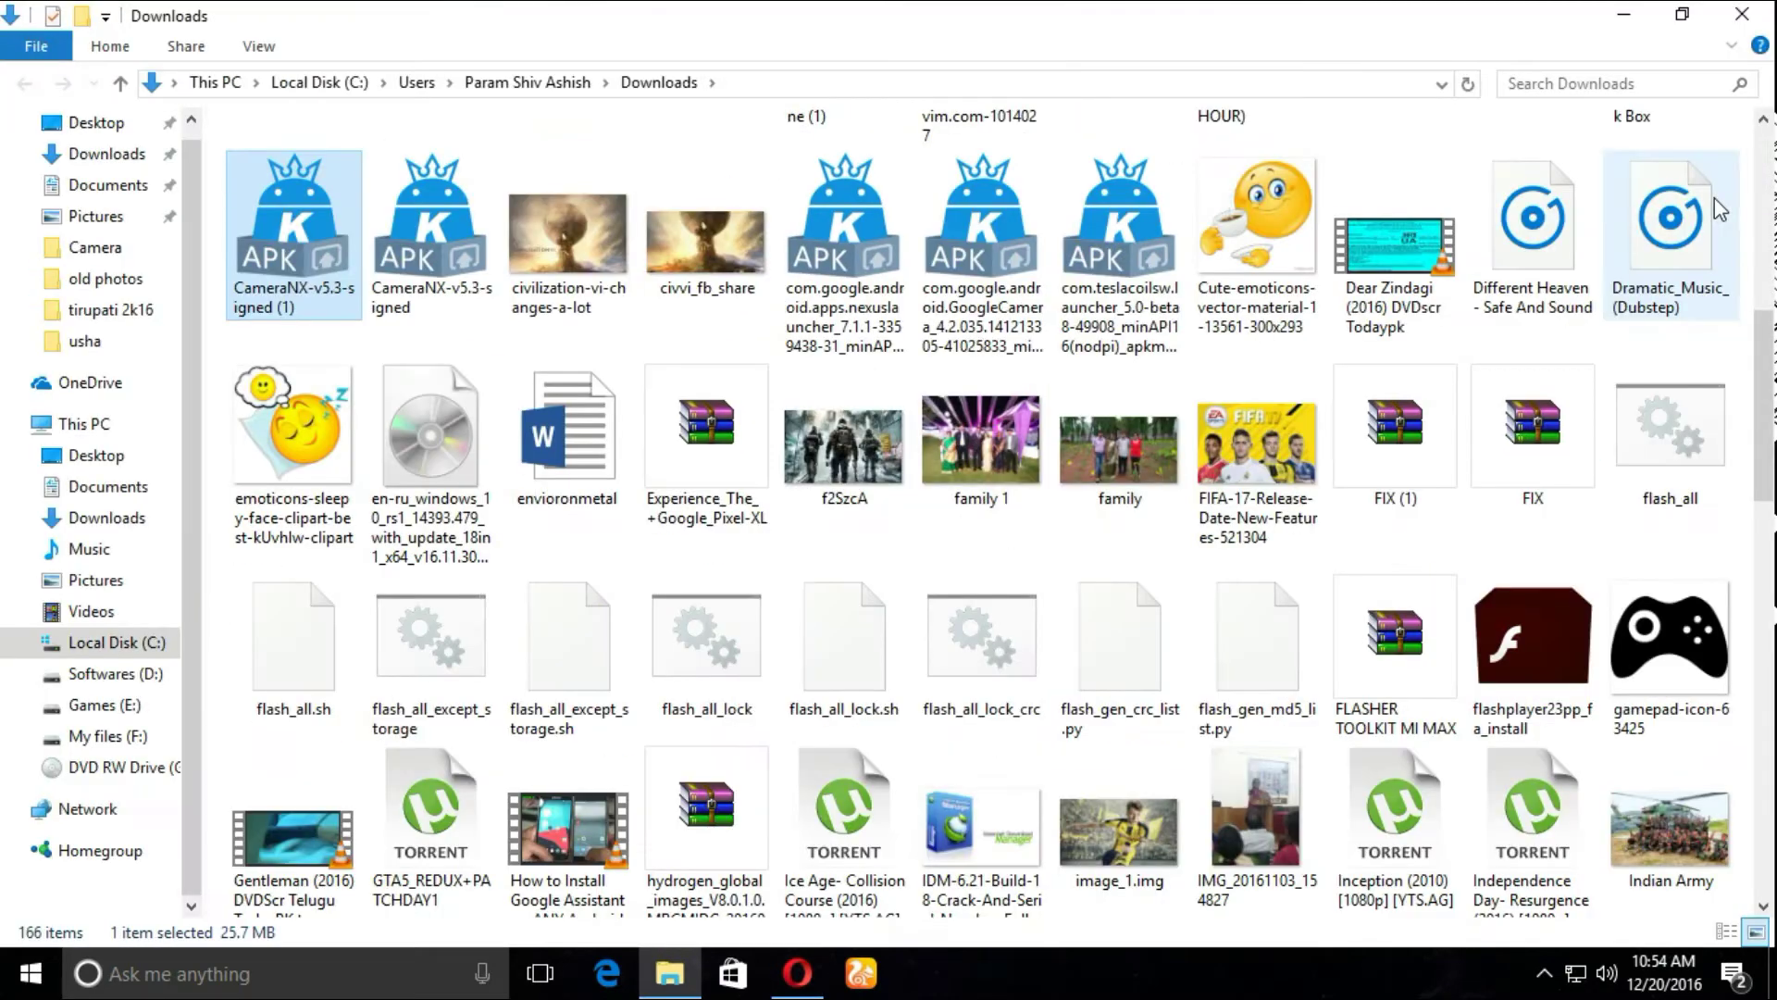
- Copy the CameraNX-v5.3-signed (1) APK from the Downloads folder
{"action": "right_click", "coordinate": [264, 225]}
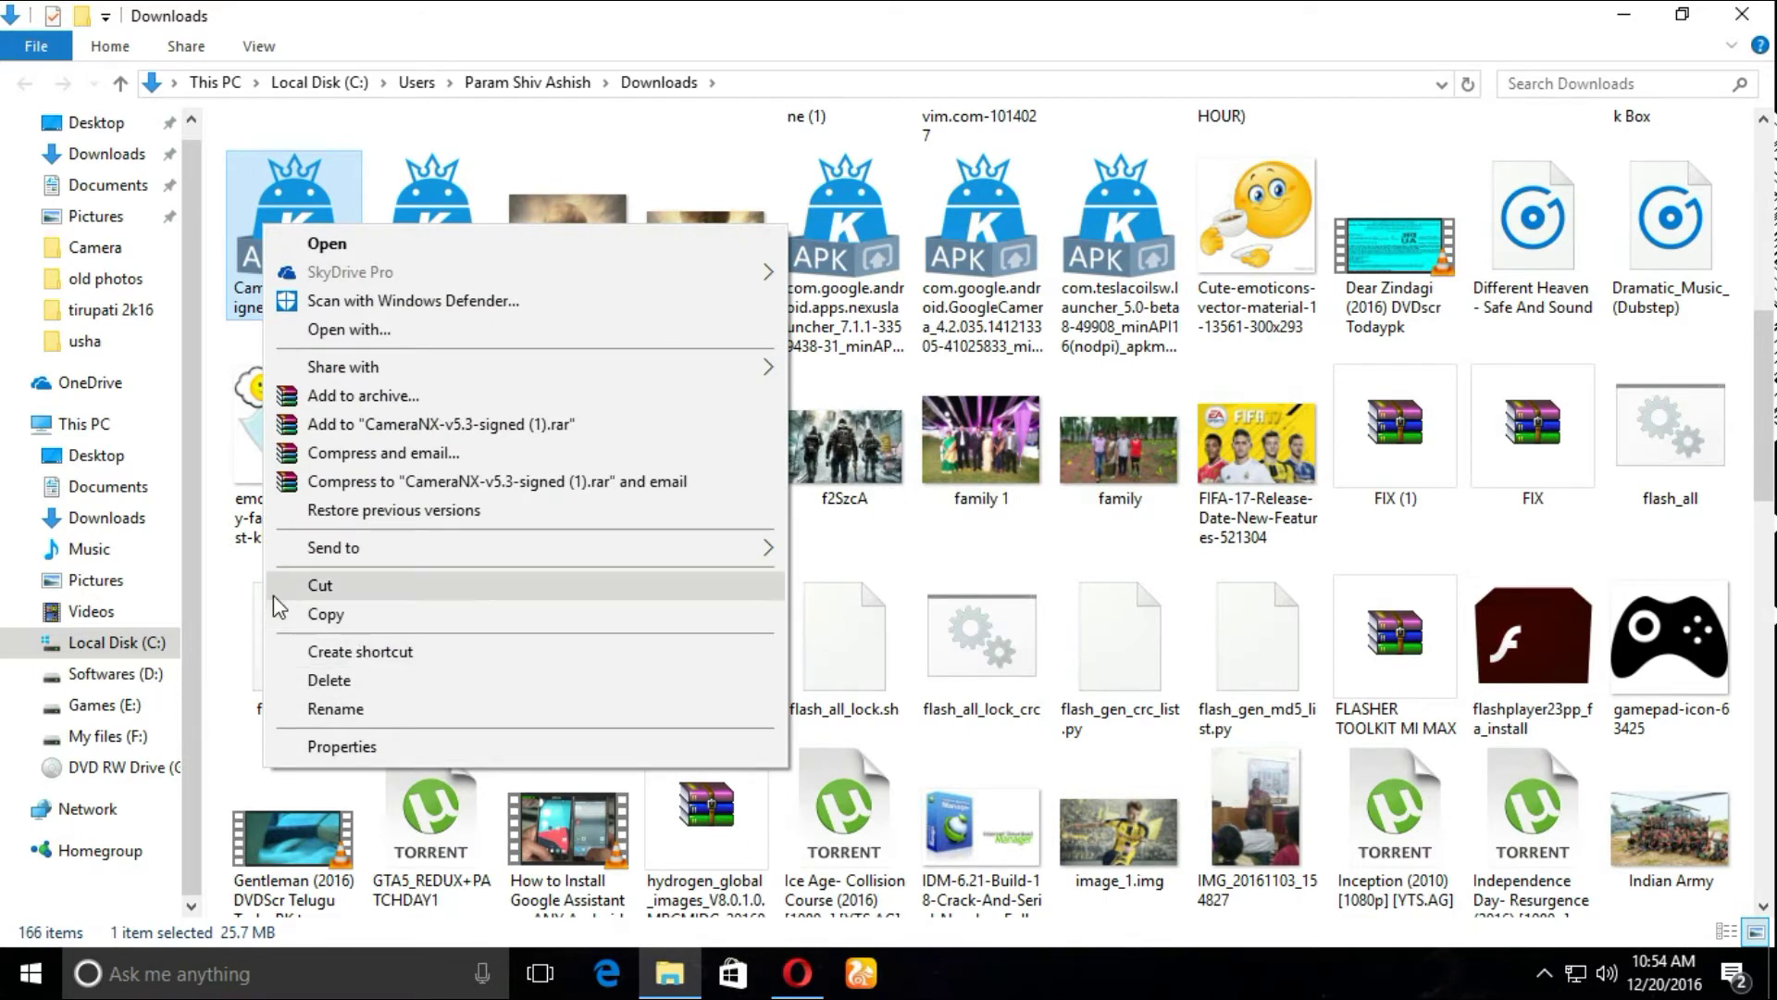
{"action": "left_click", "coordinate": [328, 620]}
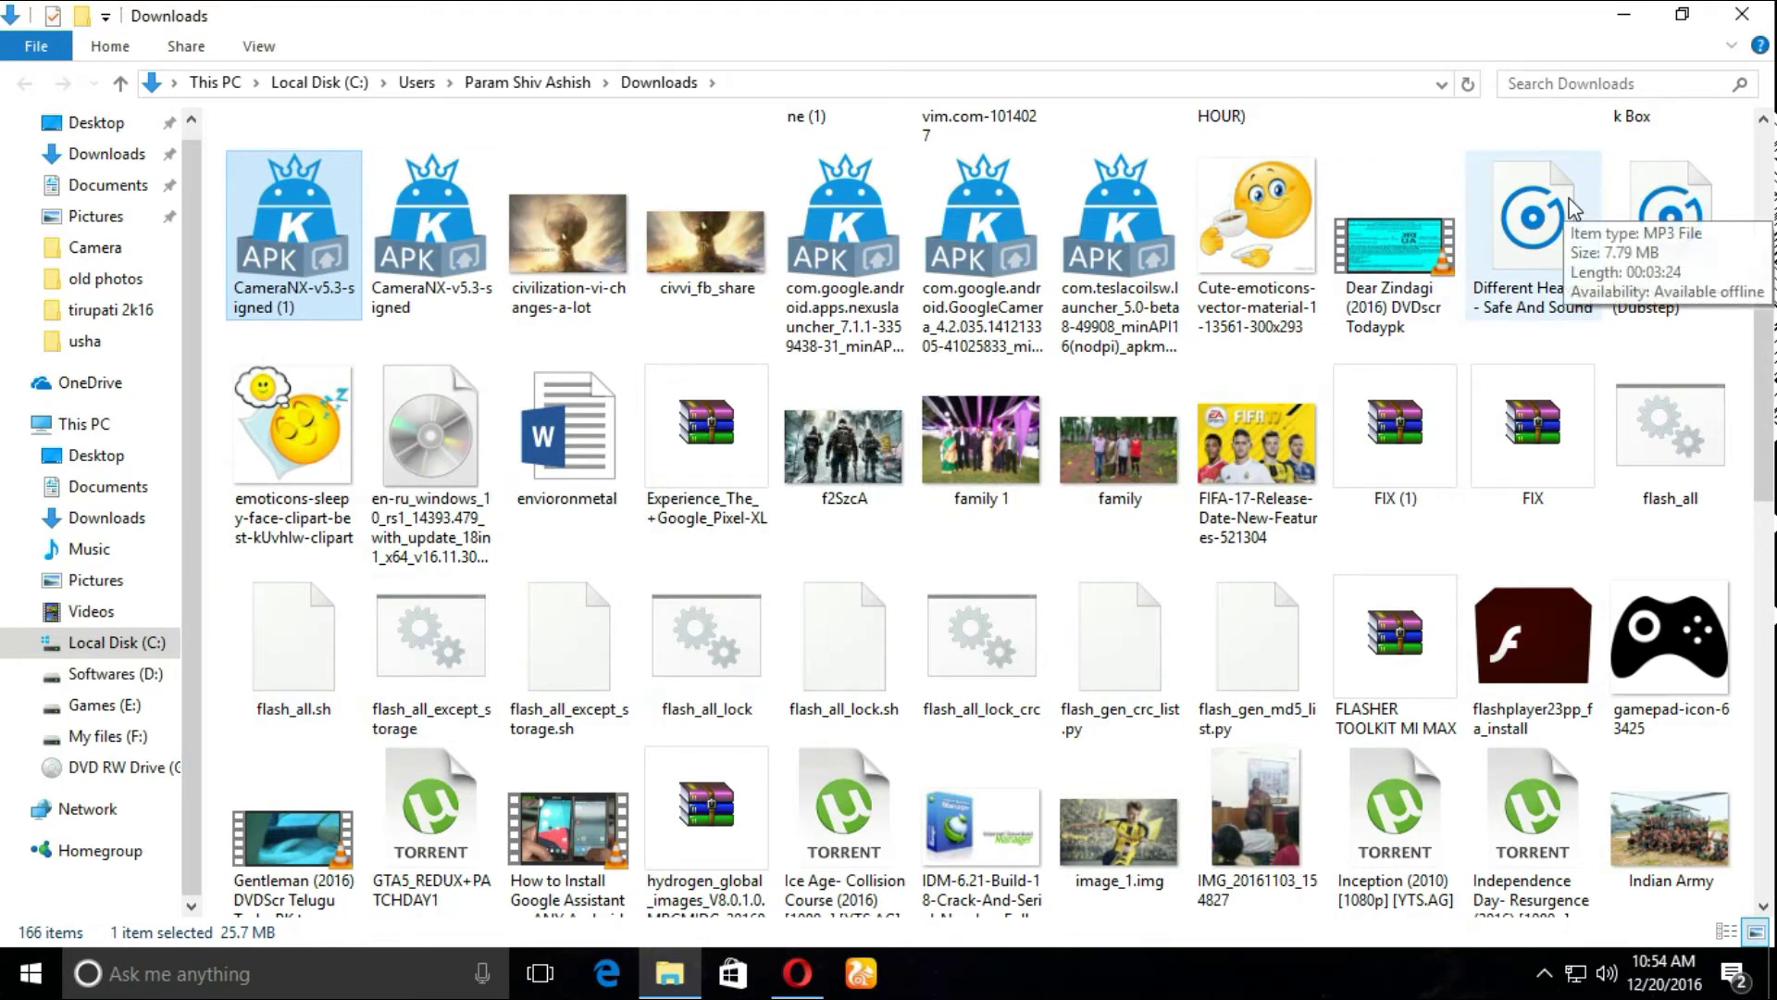
{"action": "left_click", "coordinate": [1544, 972]}
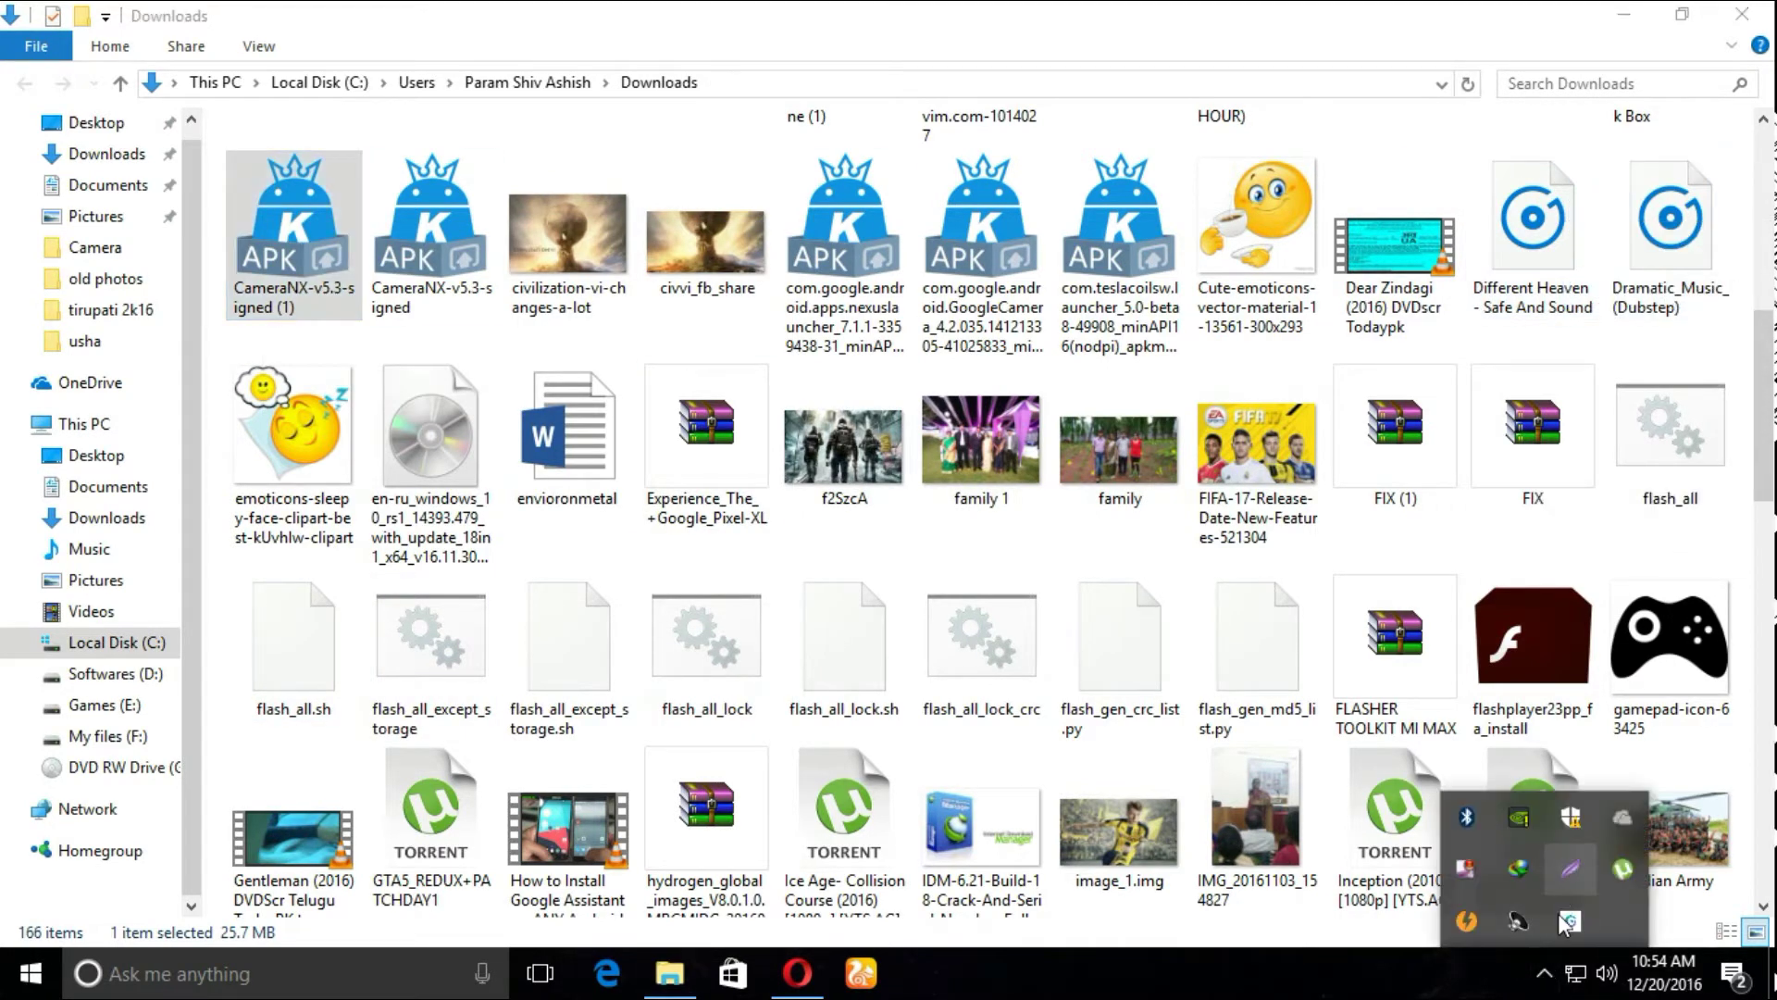
{"action": "right_click", "coordinate": [1518, 920]}
- Paste the Camera NX APK into the Pixel XL's internal shared storage
{"action": "left_click", "coordinate": [1115, 750]}
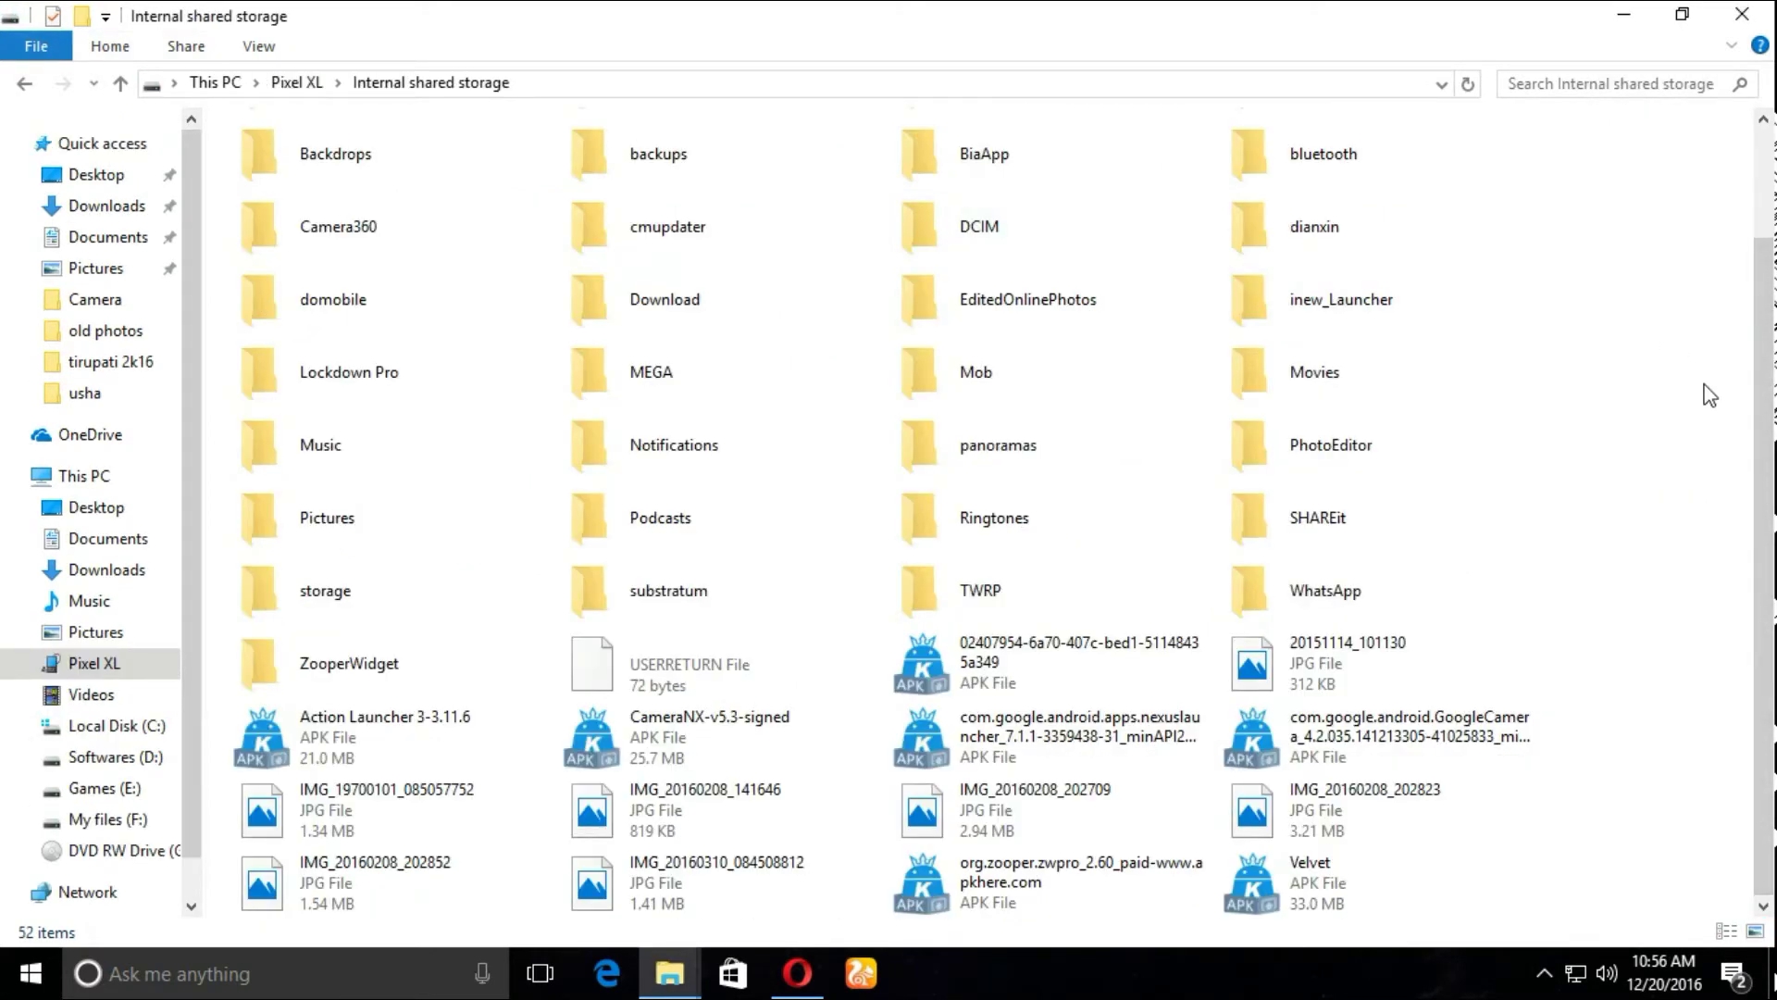
{"action": "right_click", "coordinate": [1622, 374]}
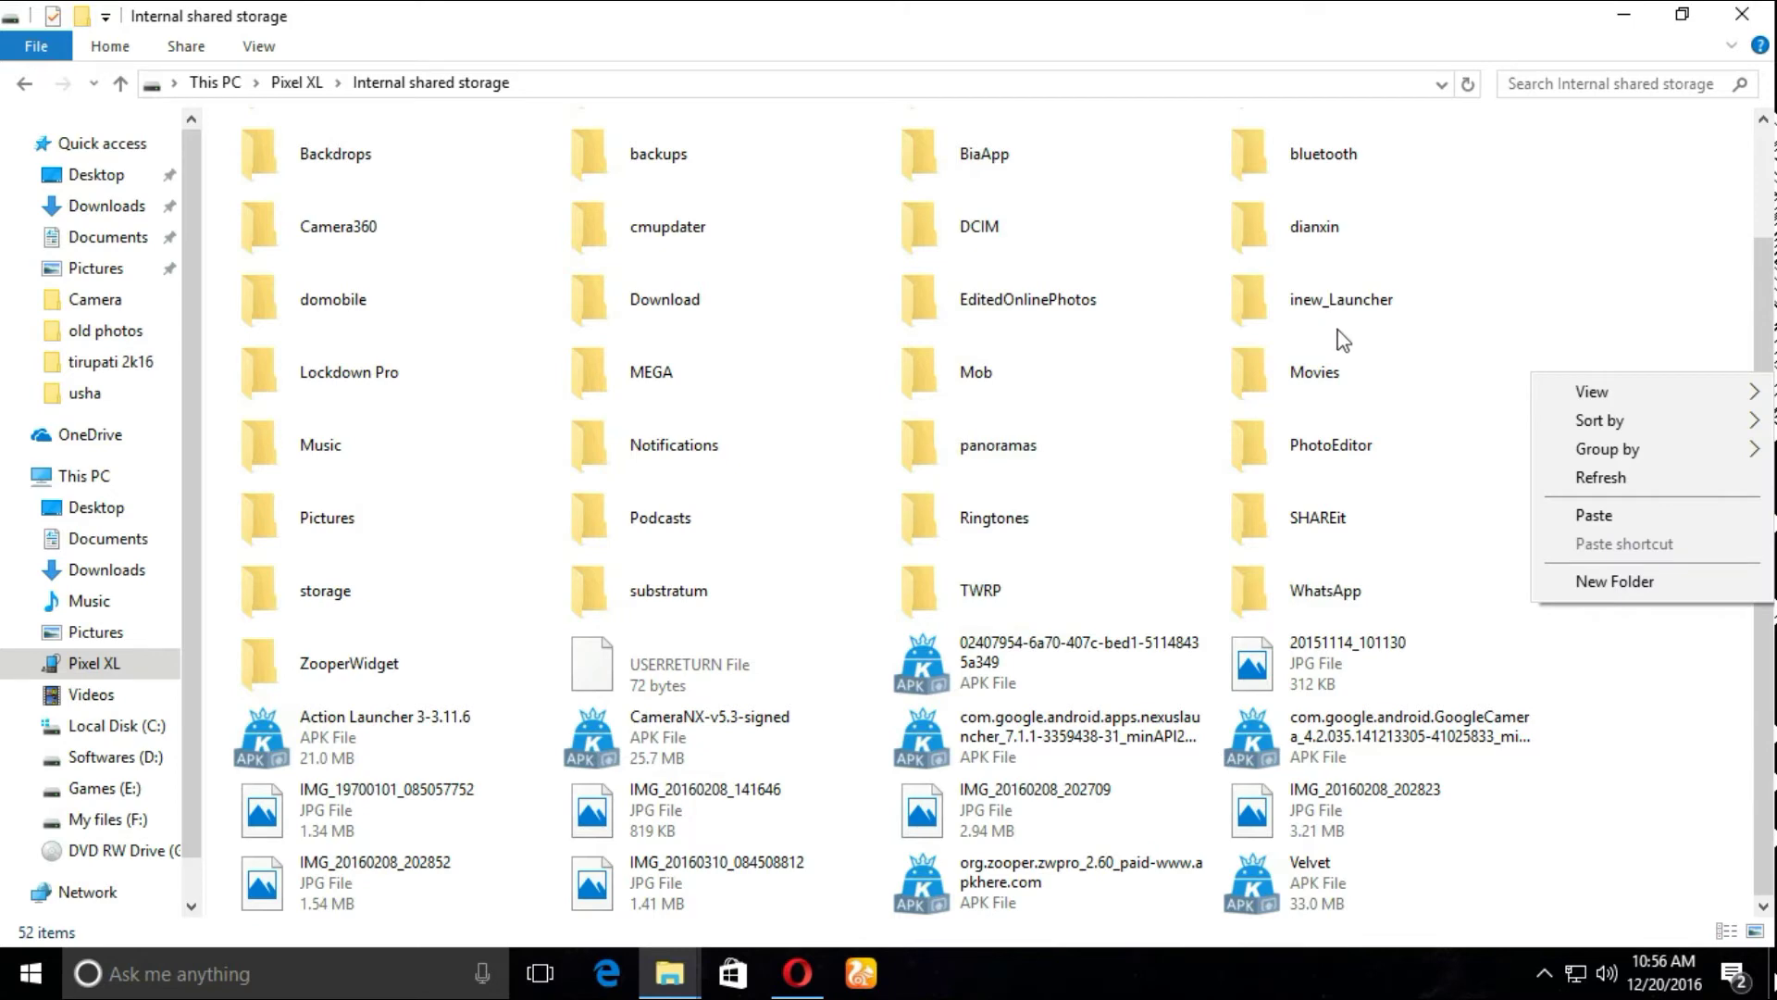
{"action": "left_click", "coordinate": [1571, 517]}
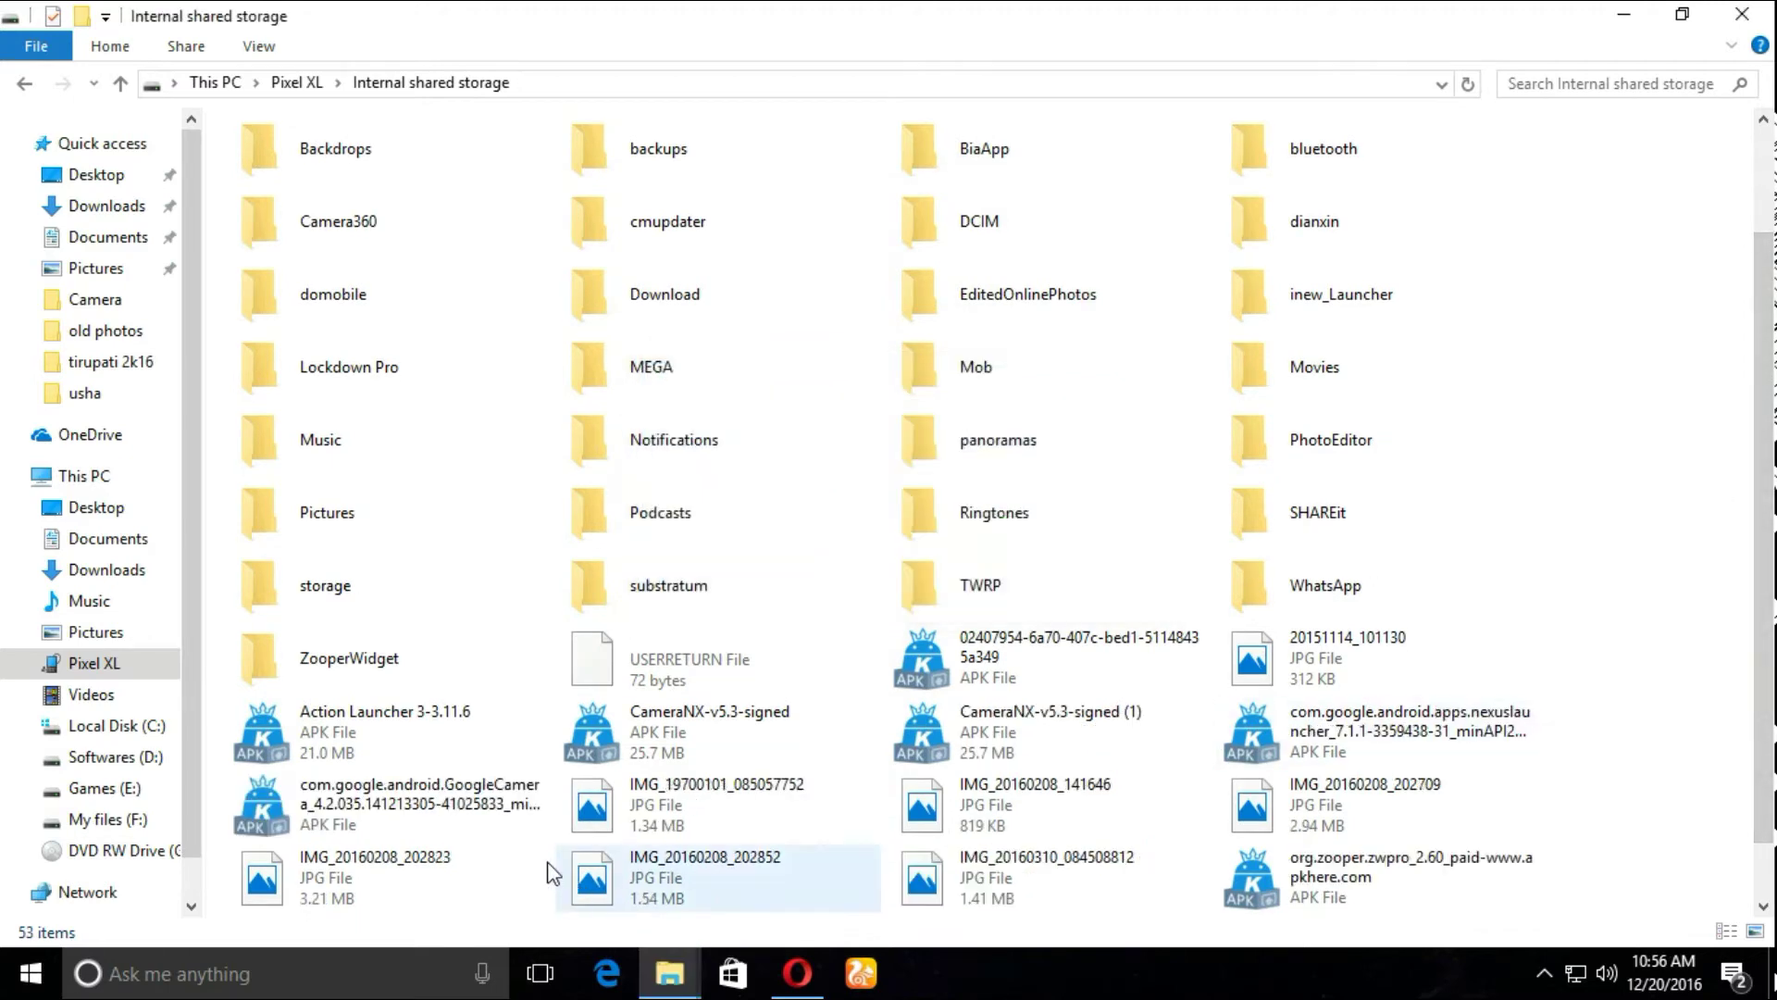
{"action": "scroll", "coordinate": [645, 759], "scroll_direction": "down", "scroll_amount": 1}
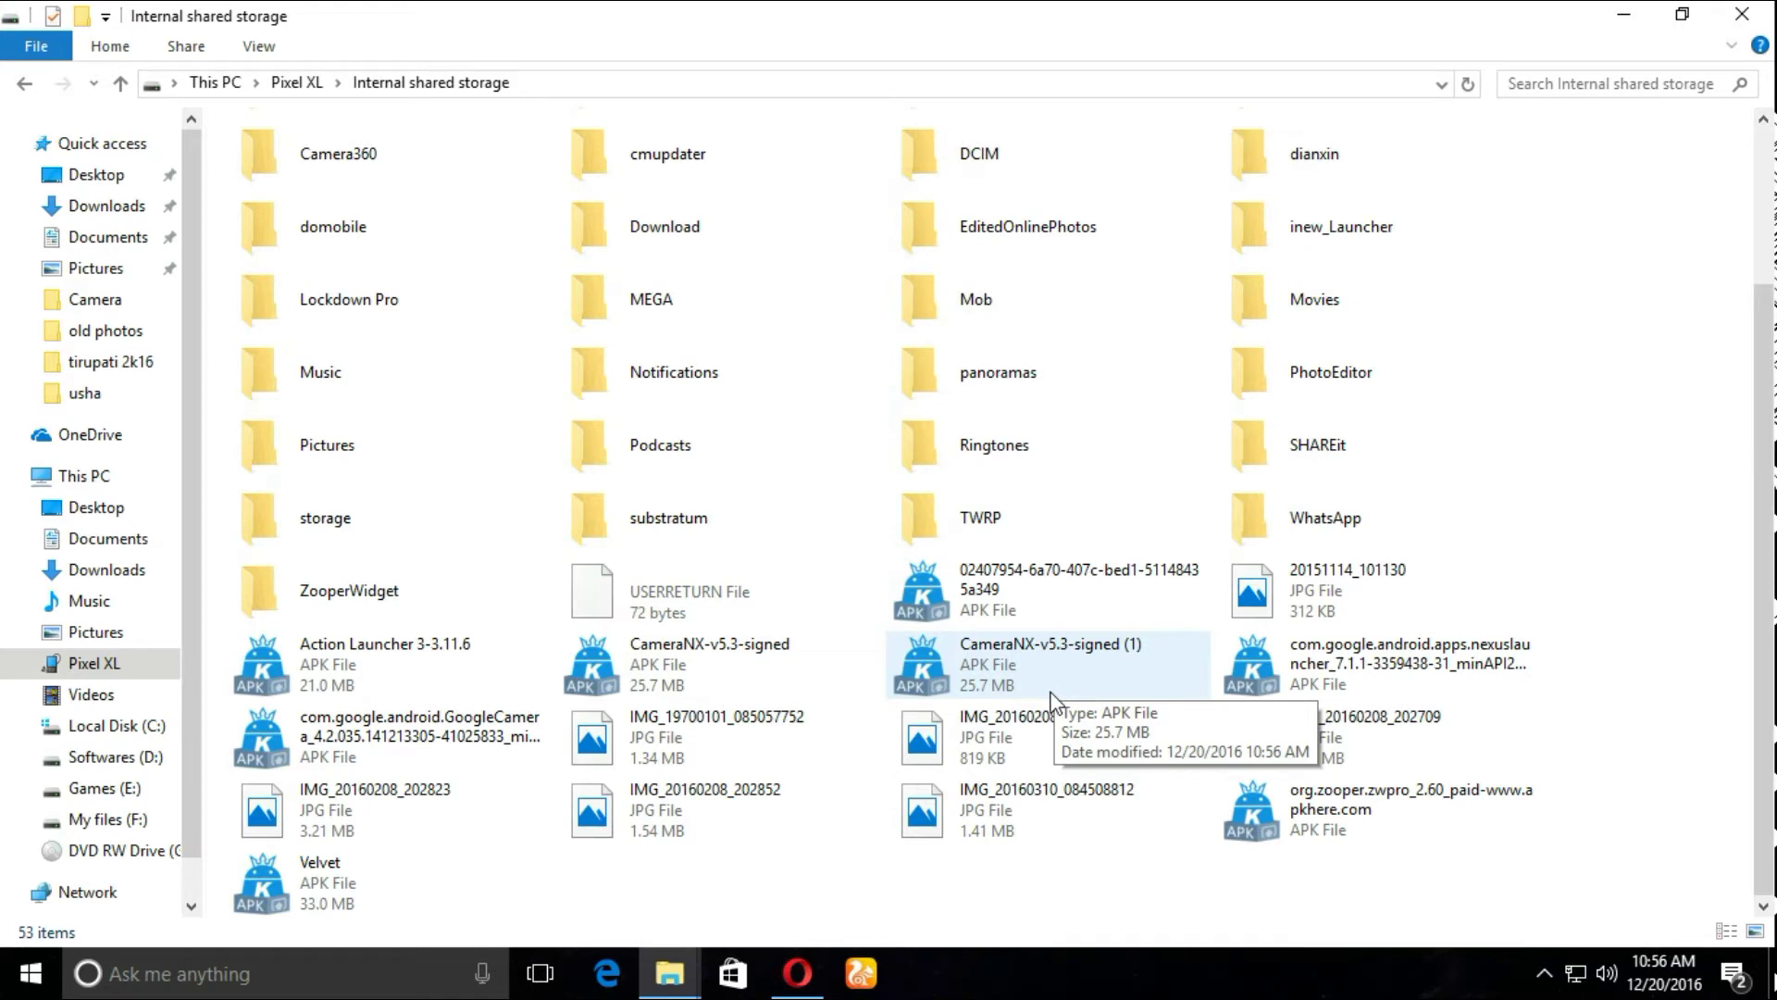
{"action": "scroll", "coordinate": [1770, 700], "scroll_direction": "up", "scroll_amount": 1}
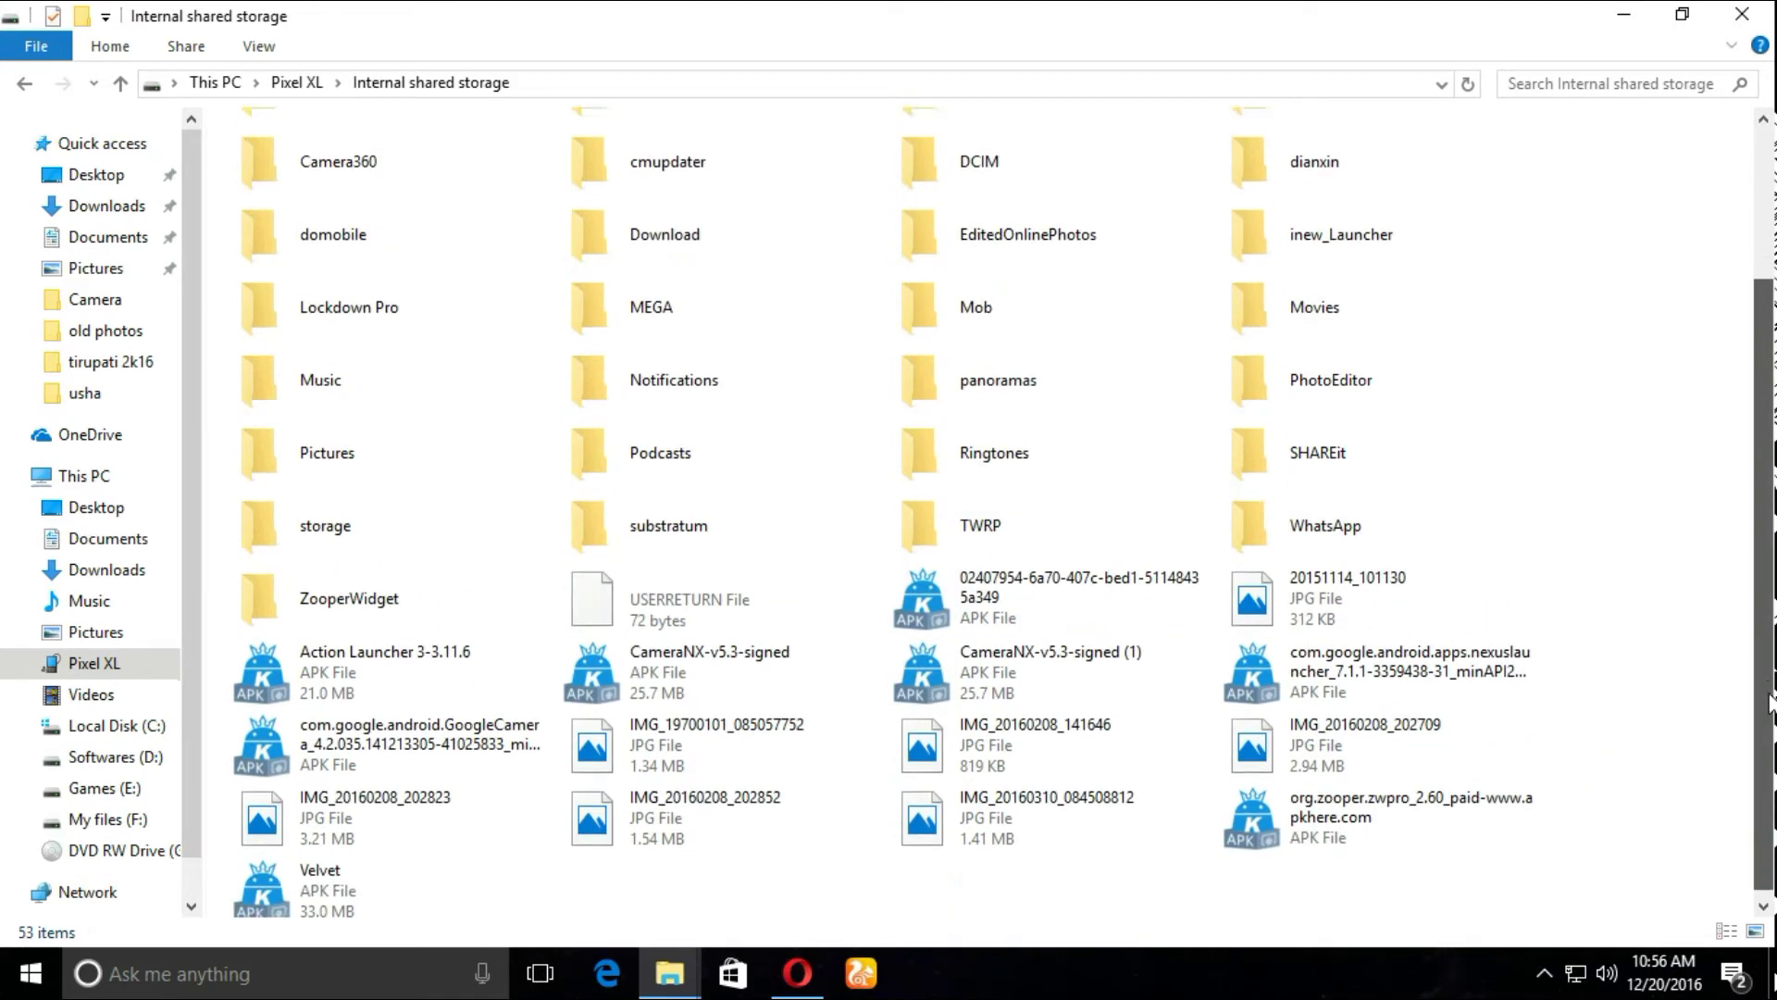
{"action": "left_click_drag", "start_coordinate": [1770, 701], "coordinate": [1770, 713]}
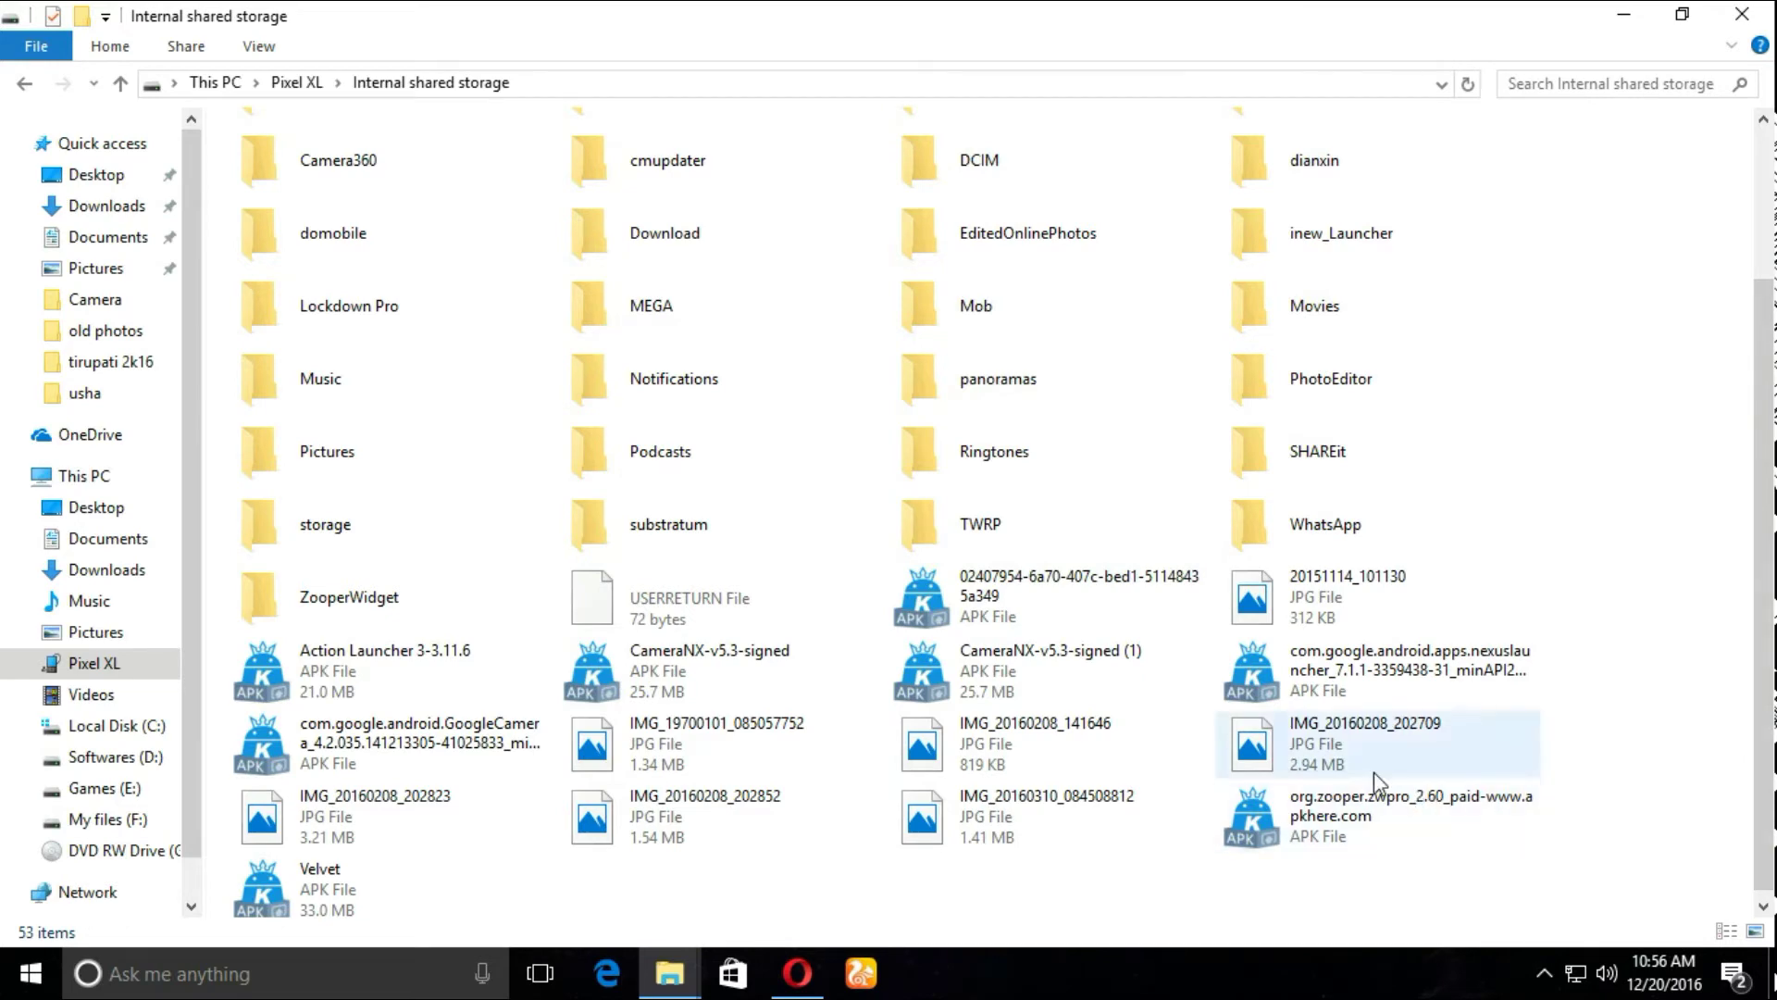
- Bring up the phone's file manager listing the internal storage folders
{"action": "left_click", "coordinate": [1544, 973]}
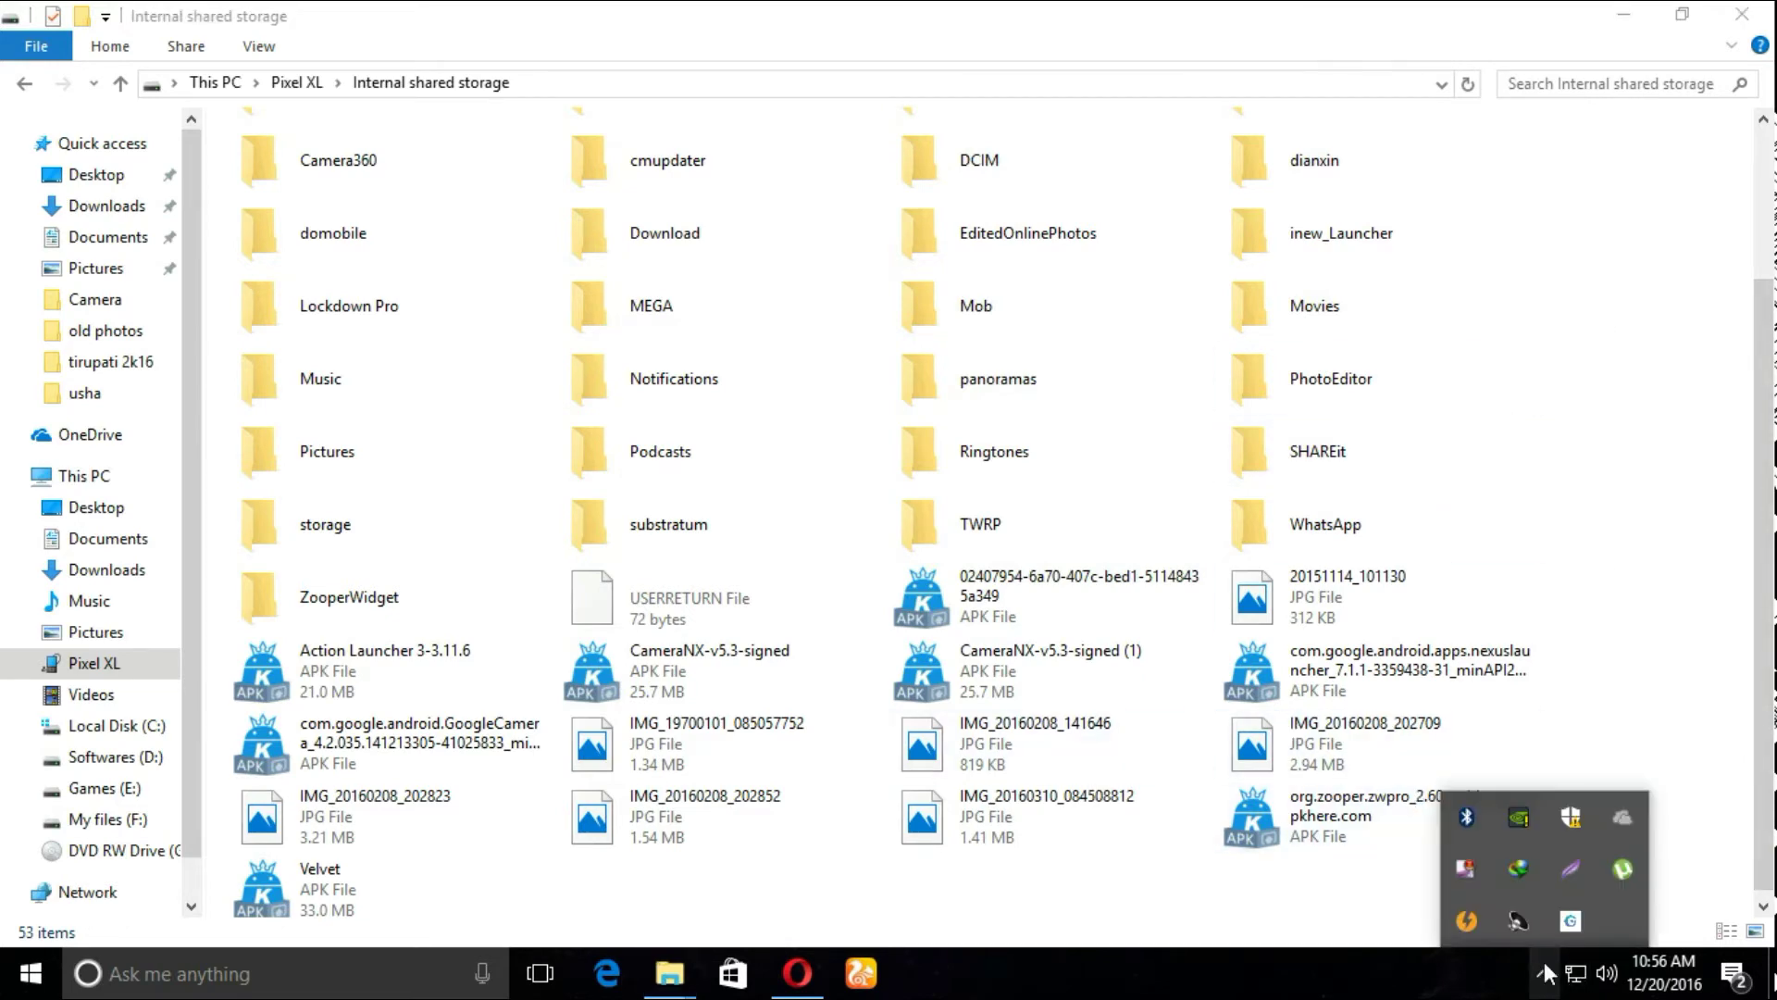
{"action": "right_click", "coordinate": [1470, 875]}
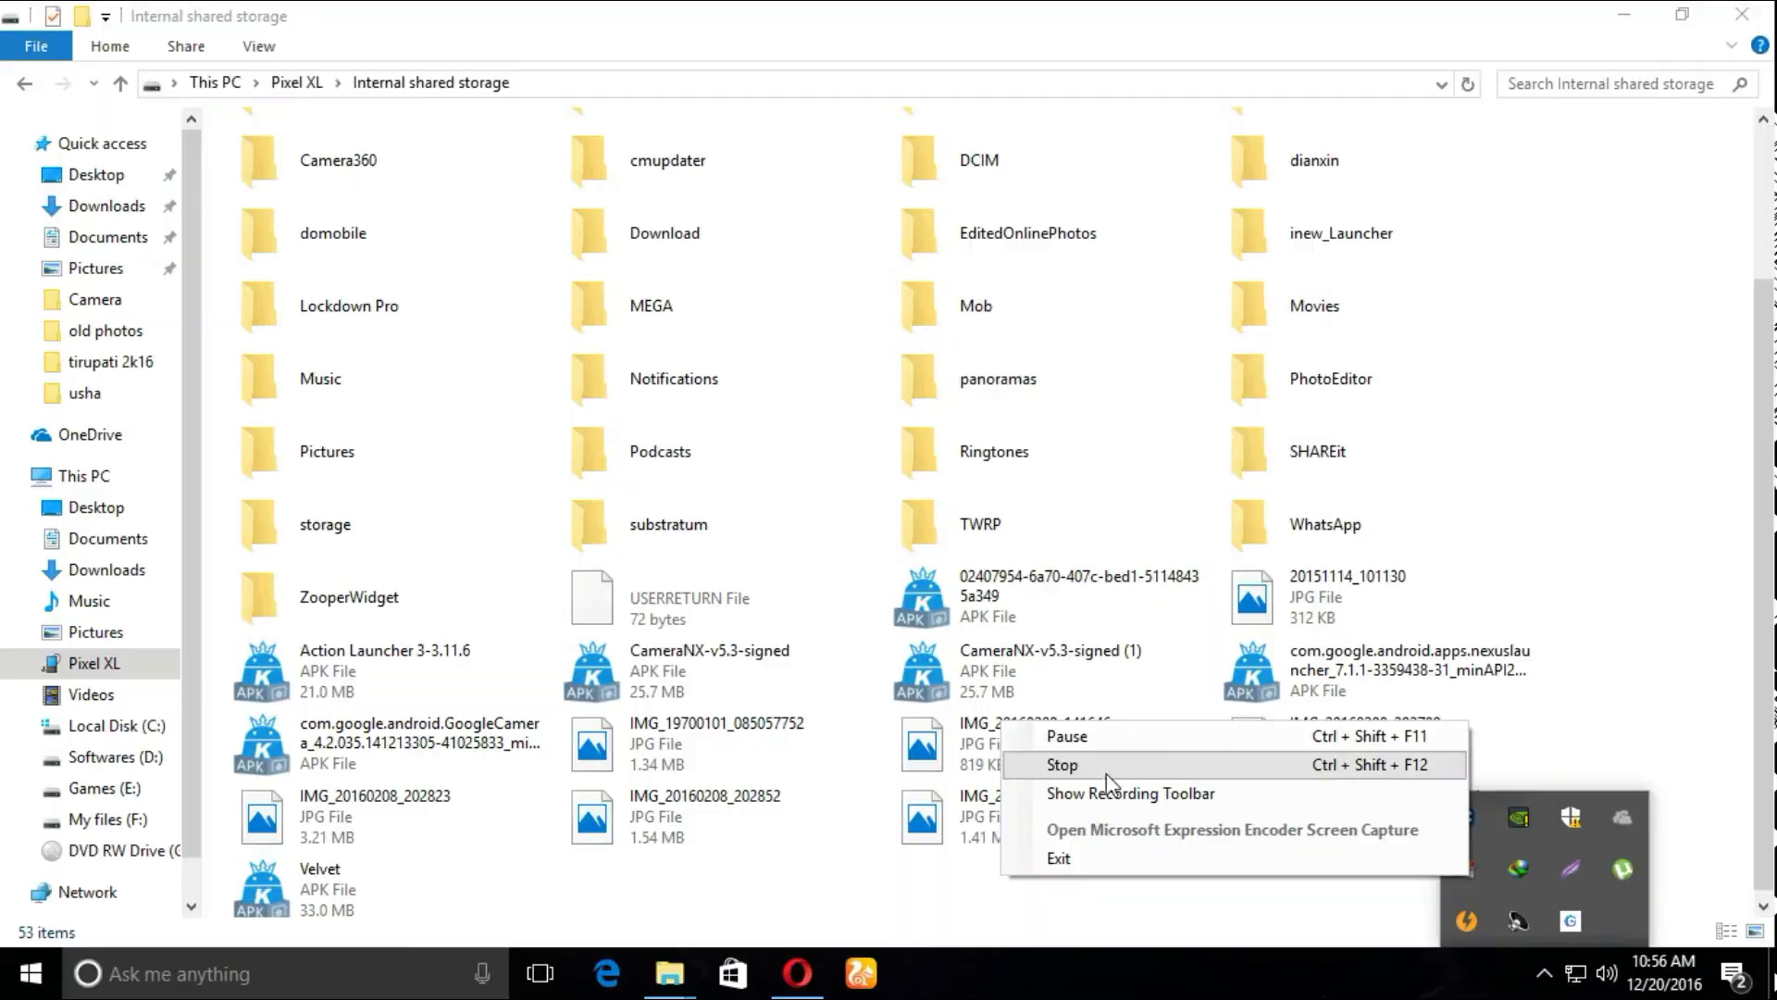
{"action": "left_click", "coordinate": [1107, 774]}
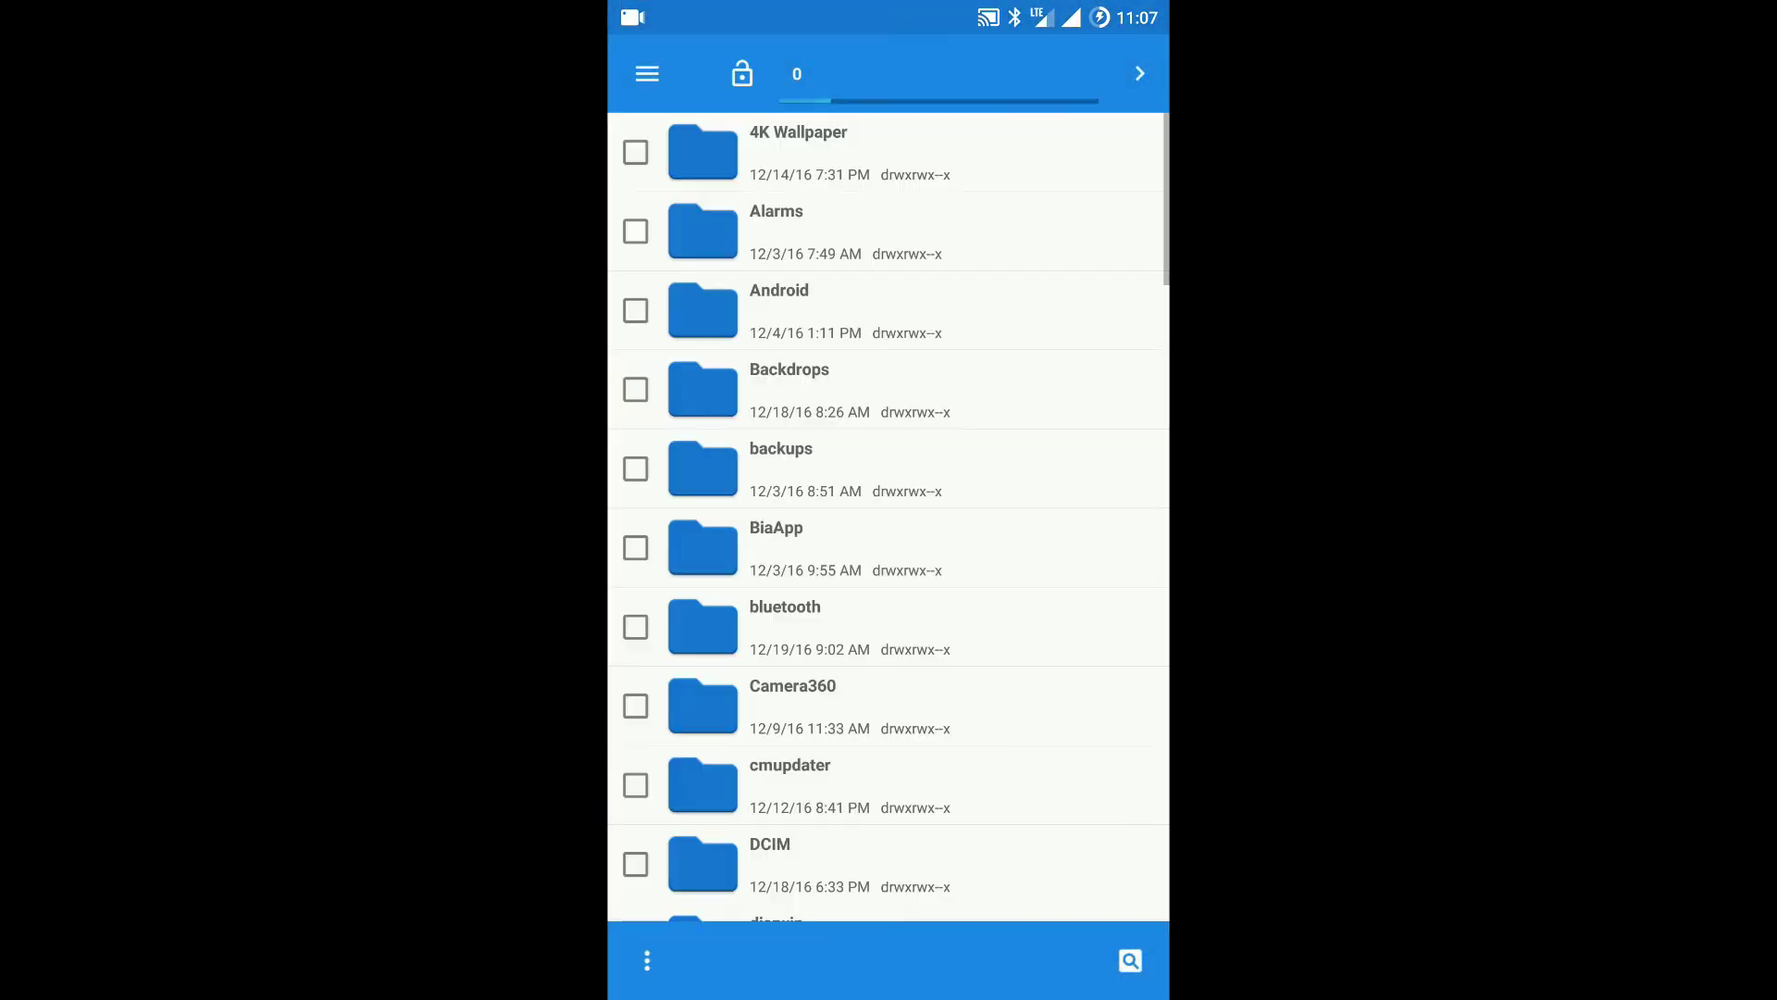
- Scroll the phone's file manager to the CameraNX APK and install it
{"action": "scroll", "coordinate": [889, 517], "scroll_direction": "down", "scroll_amount": 10}
{"action": "scroll", "coordinate": [889, 517], "scroll_direction": "down", "scroll_amount": 10}
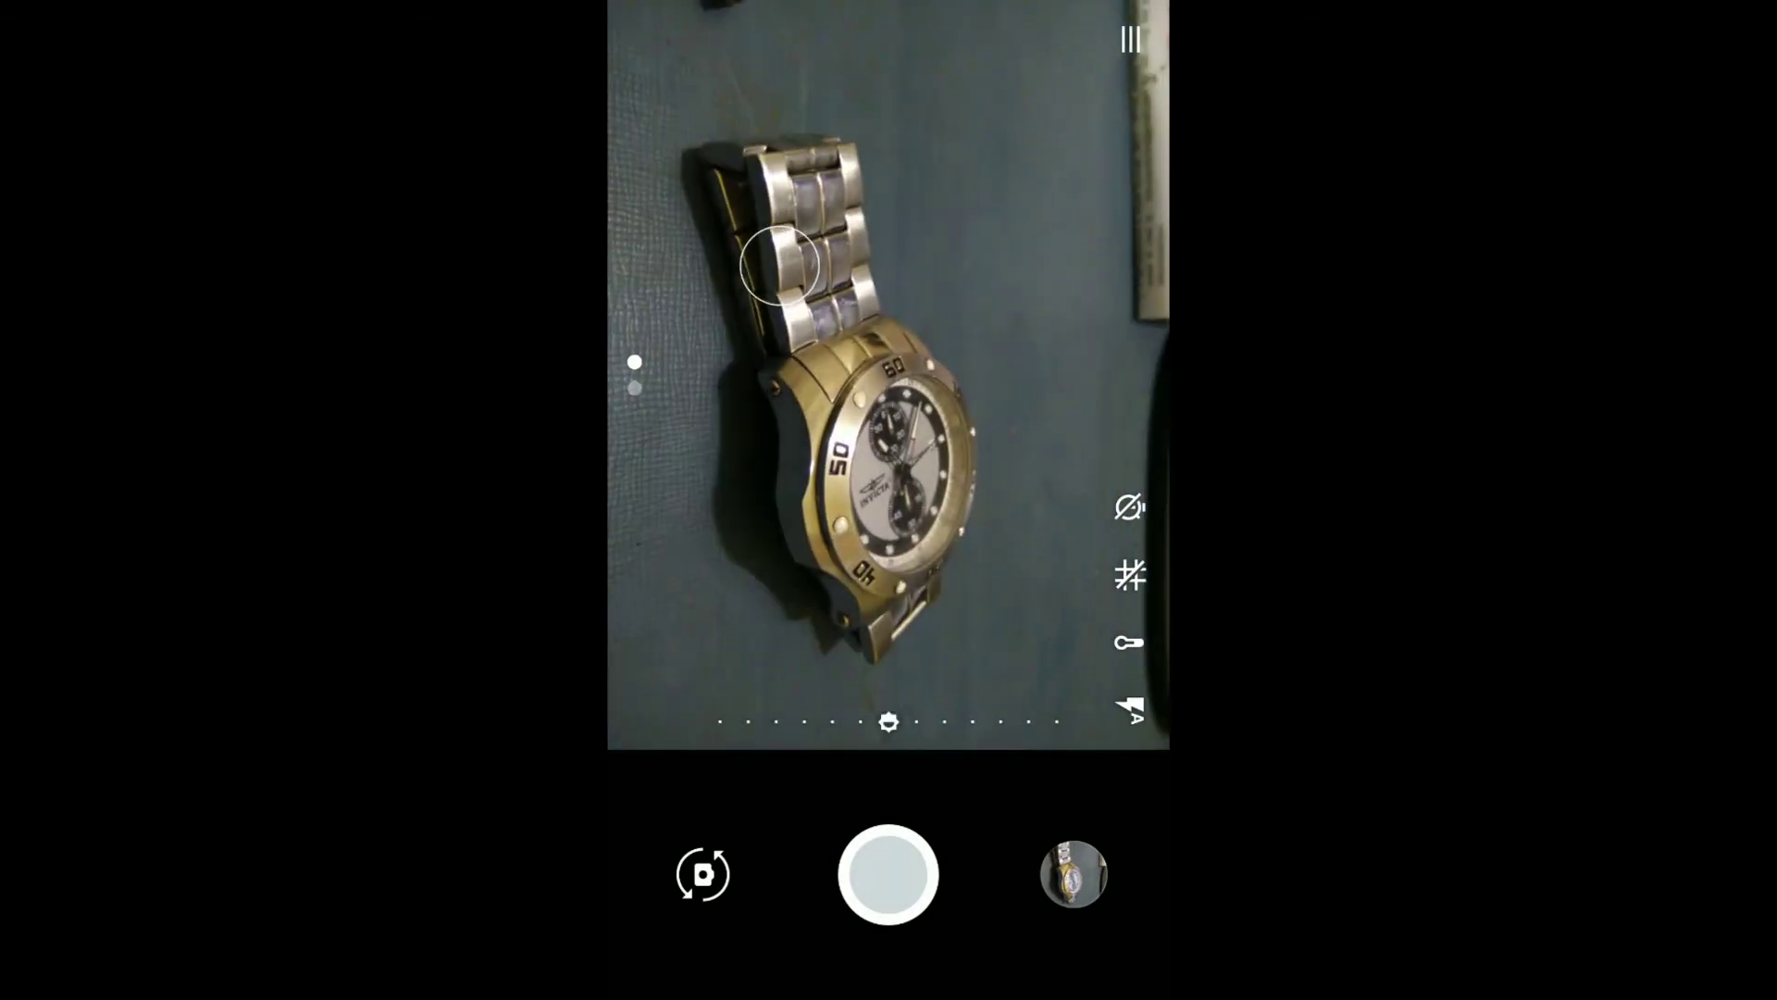
- Photograph the wristwatch with Camera NX, then return to the home screen
{"action": "left_click", "coordinate": [889, 875]}
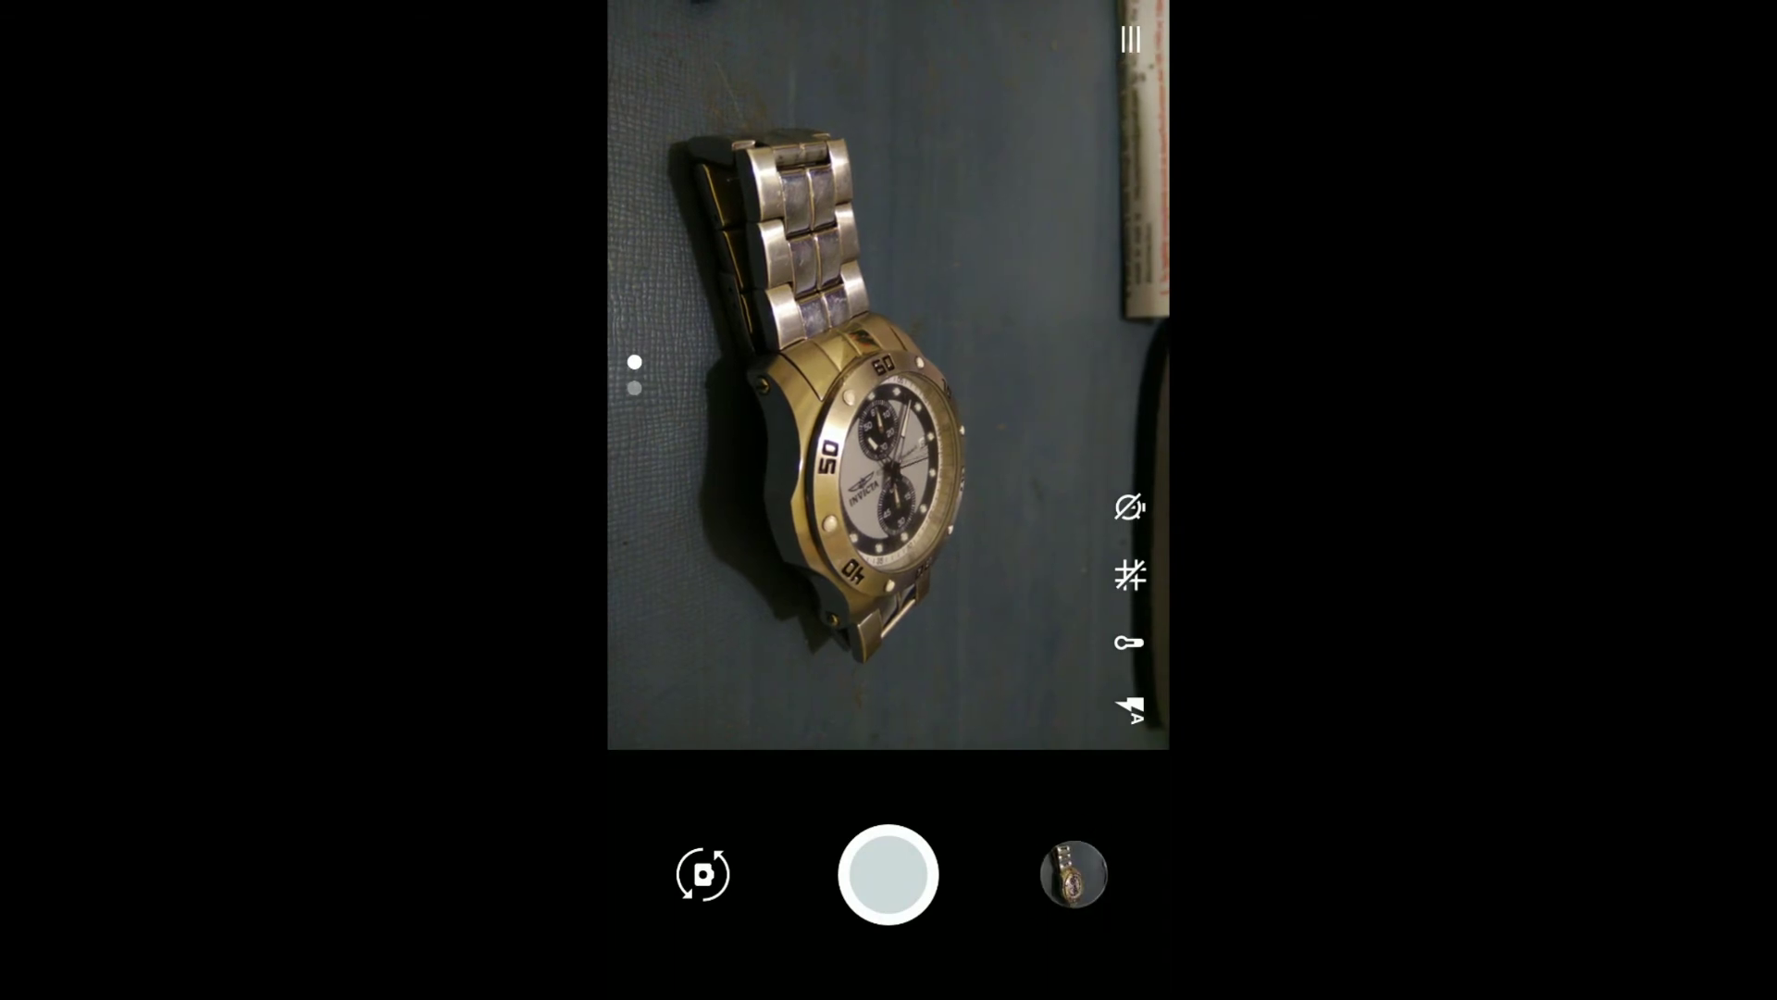
{"action": "key", "text": "Home"}
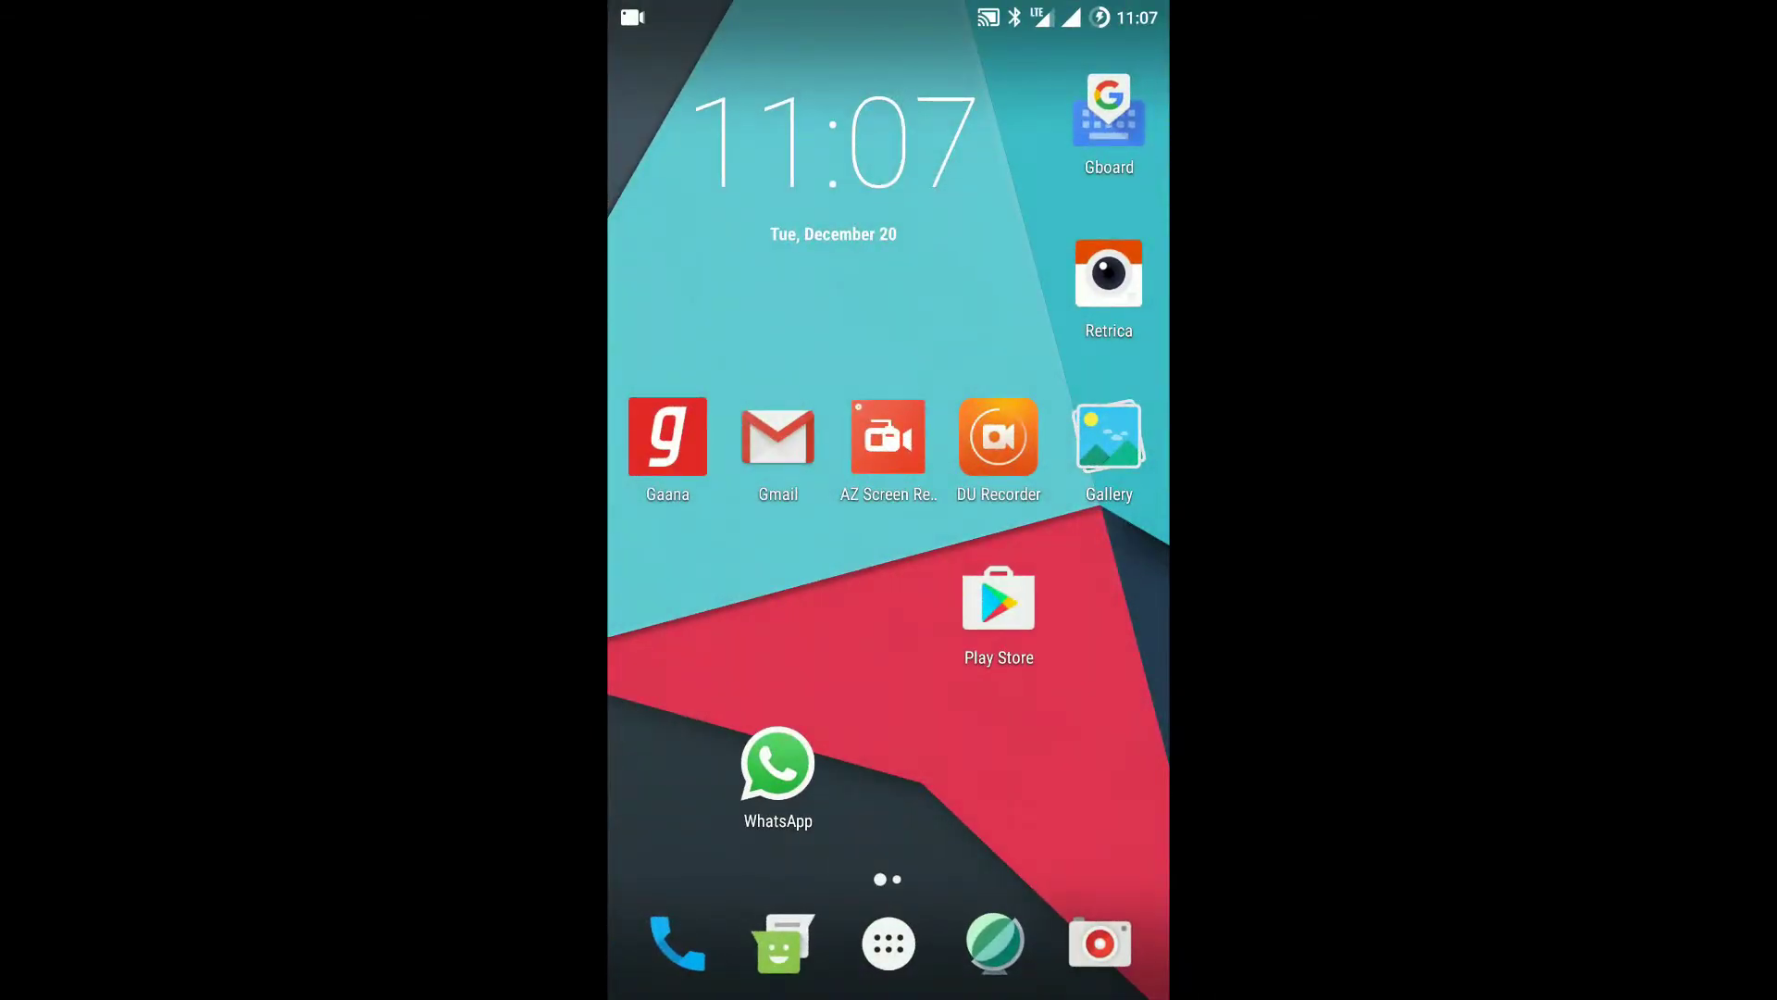
- Open Gallery's All folders album and view the first wristwatch photo full screen
{"action": "left_click", "coordinate": [1109, 437]}
{"action": "scroll", "coordinate": [889, 556], "scroll_direction": "up", "scroll_amount": 5}
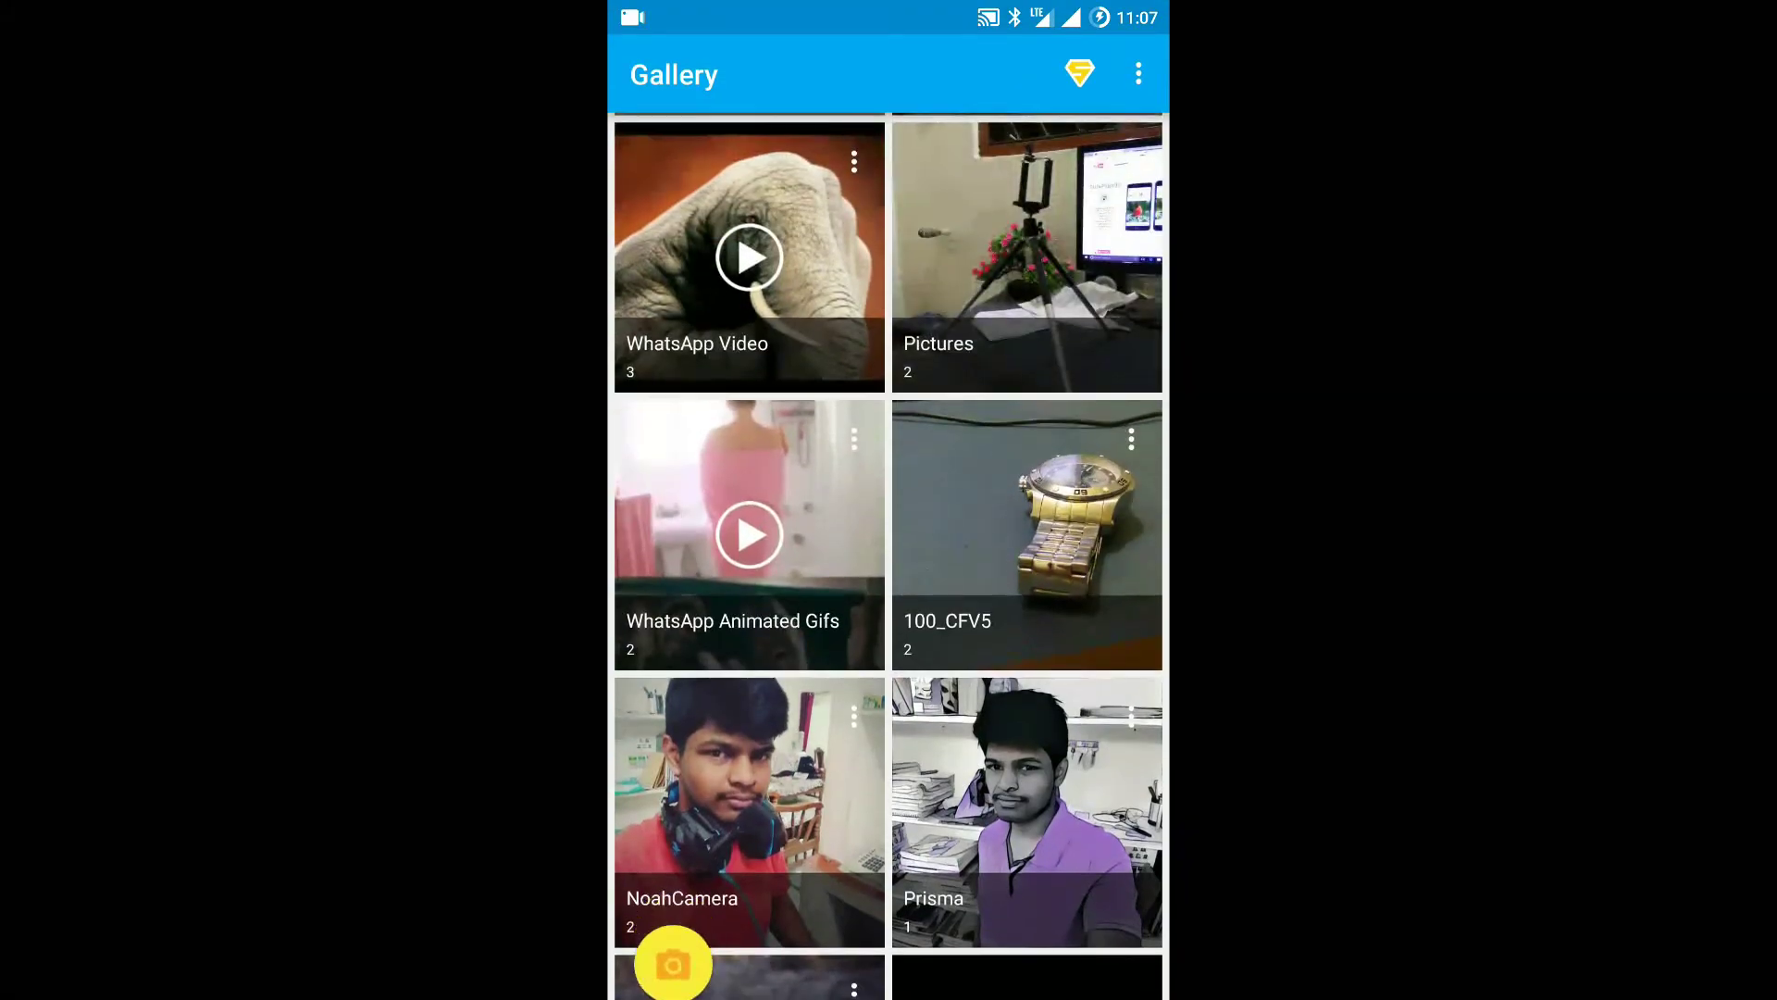
{"action": "left_click", "coordinate": [1027, 535]}
{"action": "key", "text": "Escape"}
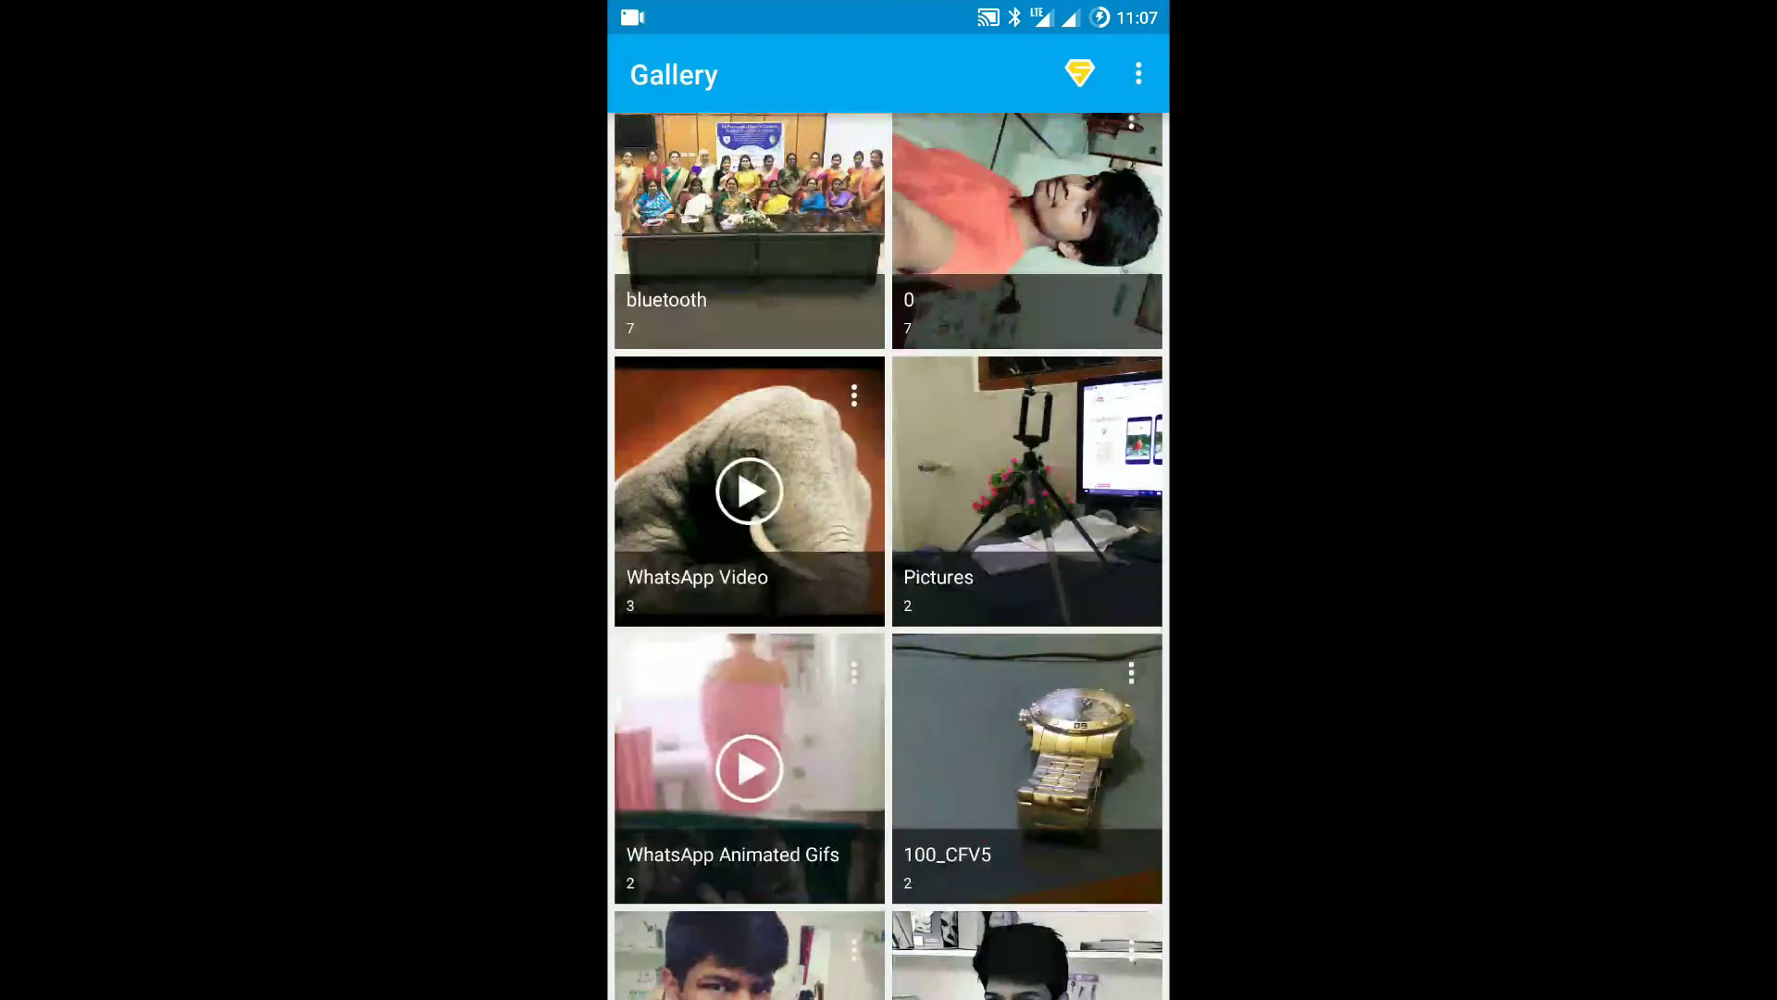
{"action": "scroll", "coordinate": [889, 555], "scroll_direction": "up", "scroll_amount": 5}
{"action": "left_click", "coordinate": [748, 250]}
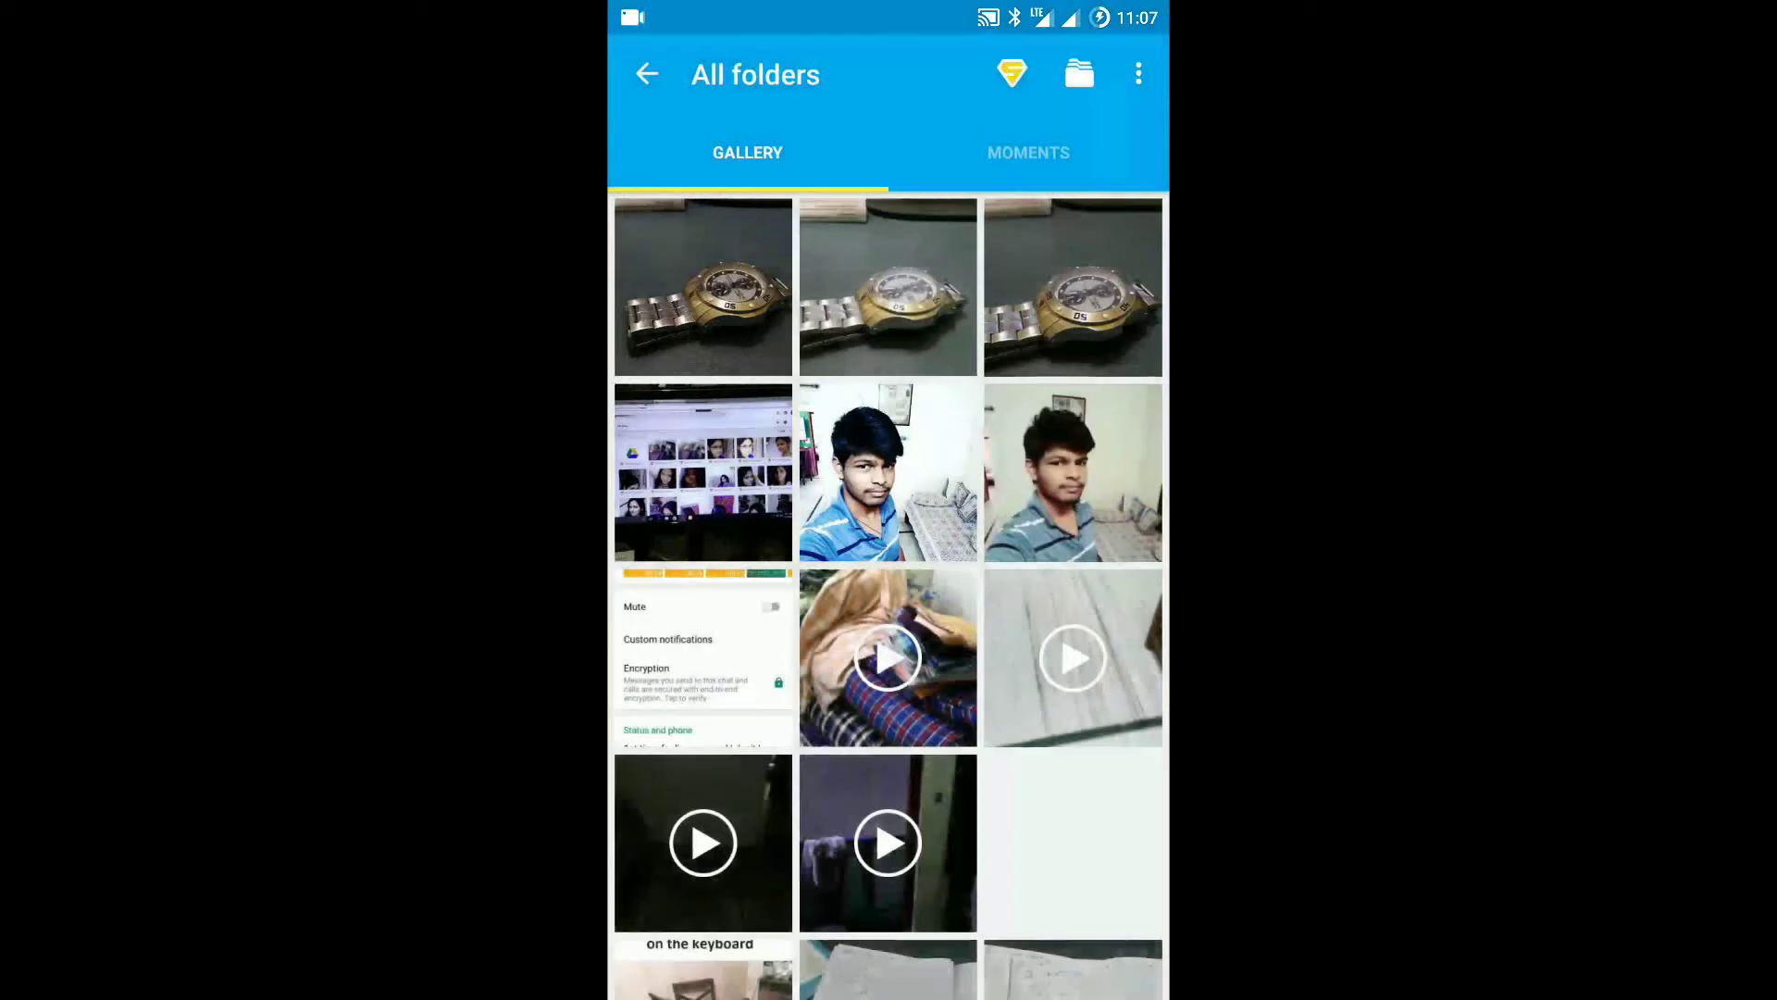
{"action": "left_click", "coordinate": [704, 287]}
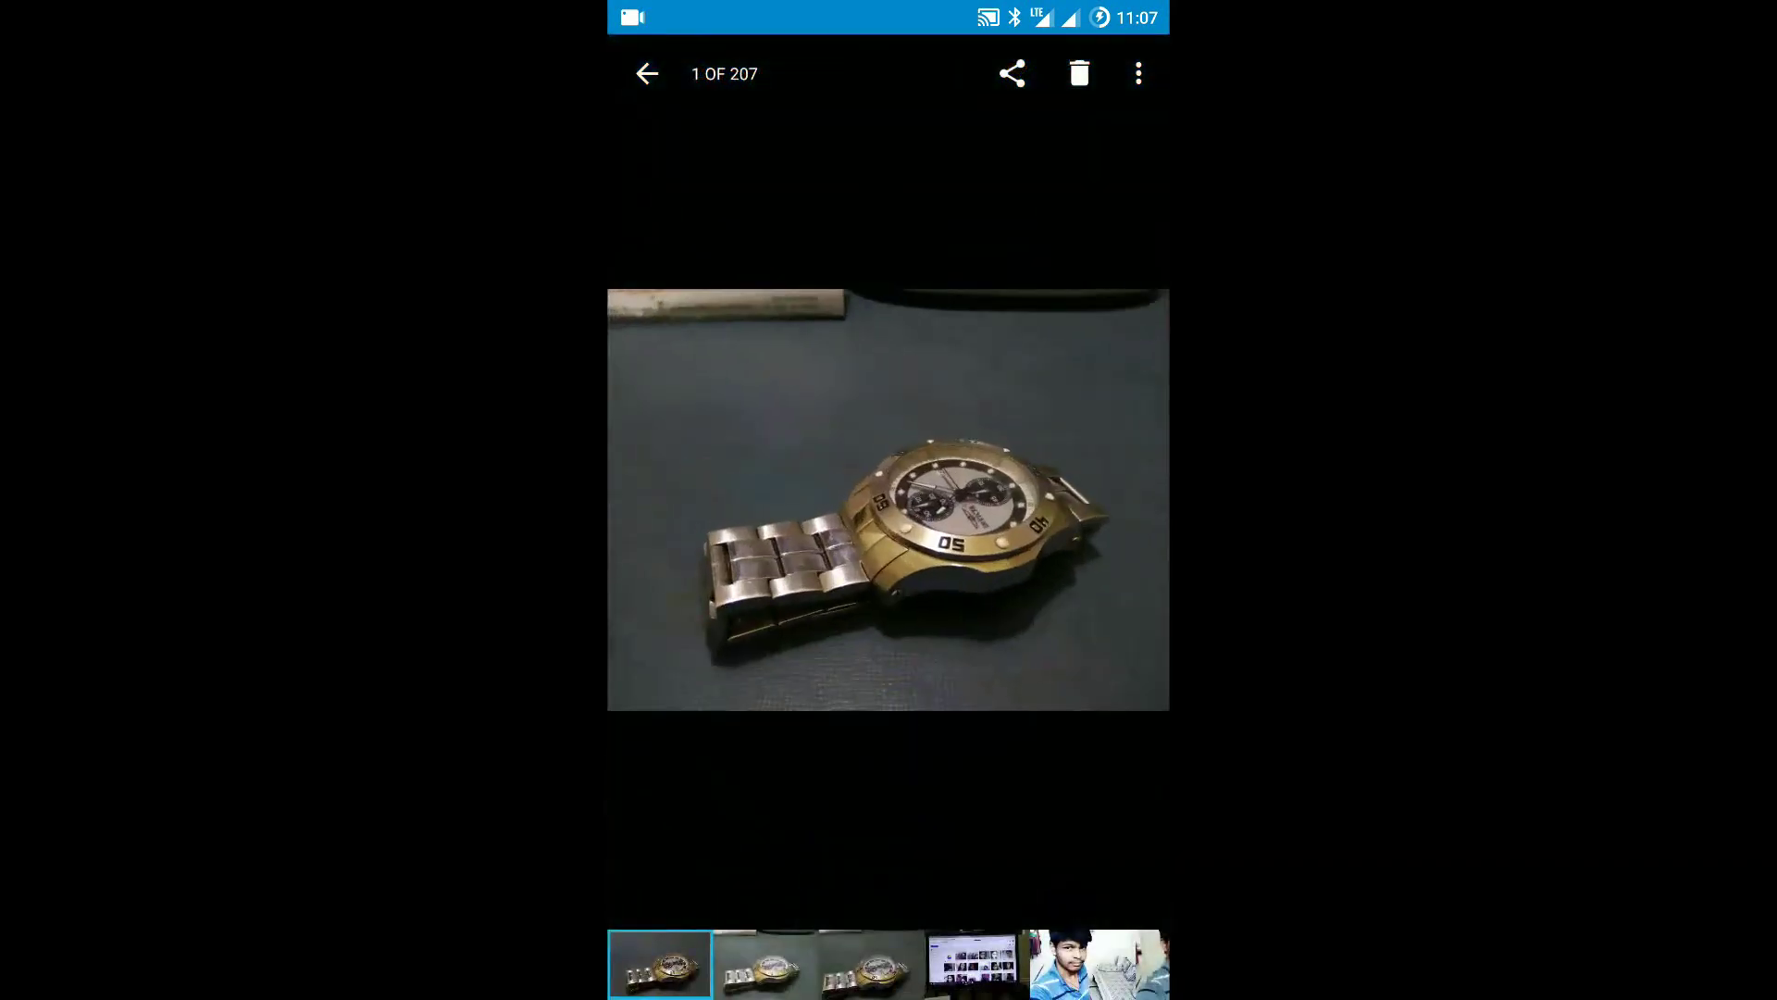